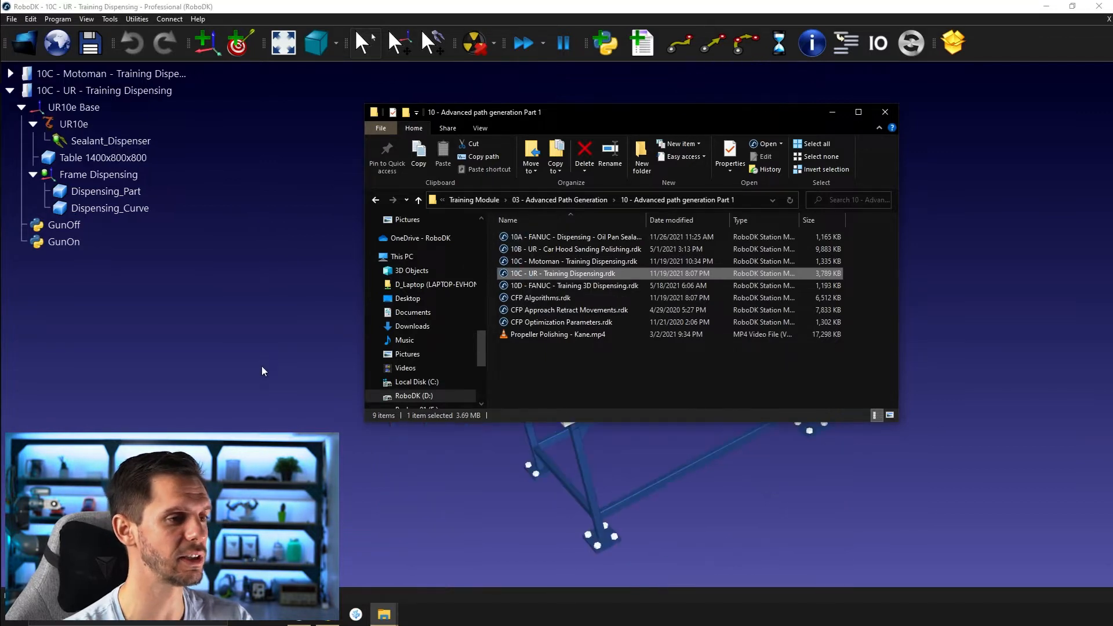
Step: Switch to the 10C - Motoman - Training Dispensing station and inspect the grooves and circles on the dispensing part up close
{"action": "left_click_drag", "start_coordinate": [332, 368], "coordinate": [718, 161]}
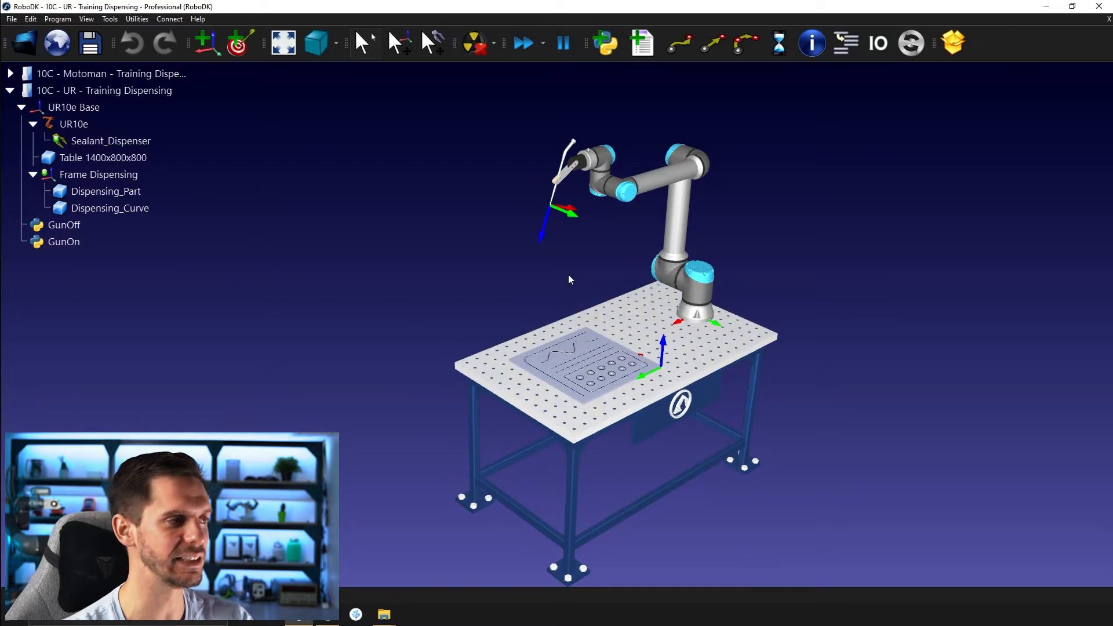
{"action": "left_click", "coordinate": [115, 78]}
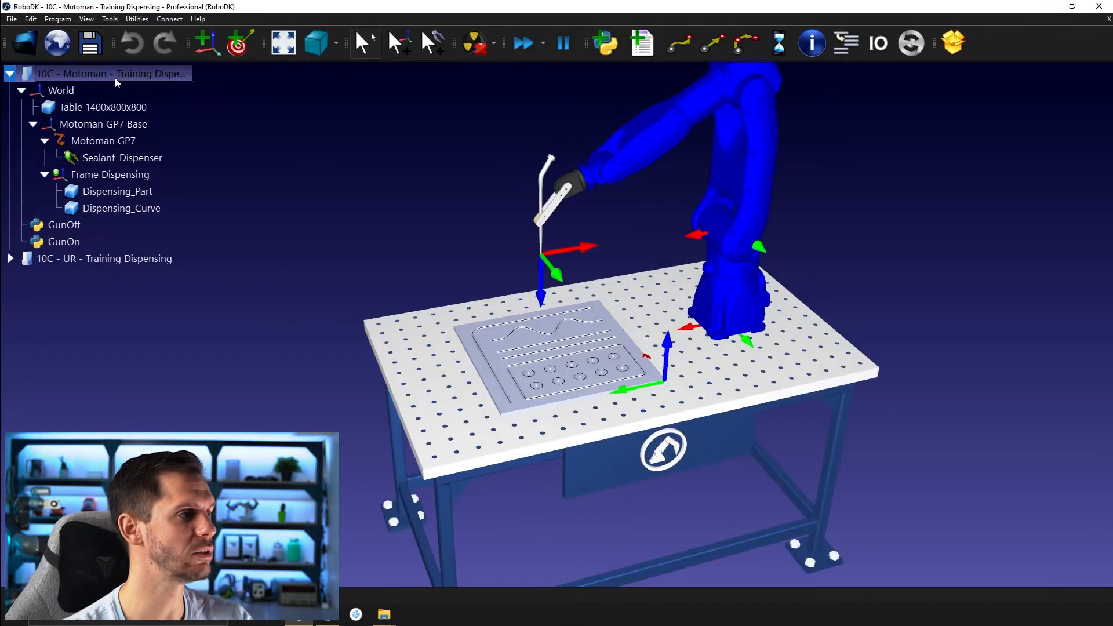
{"action": "middle_click_drag", "start_coordinate": [293, 290], "coordinate": [304, 285]}
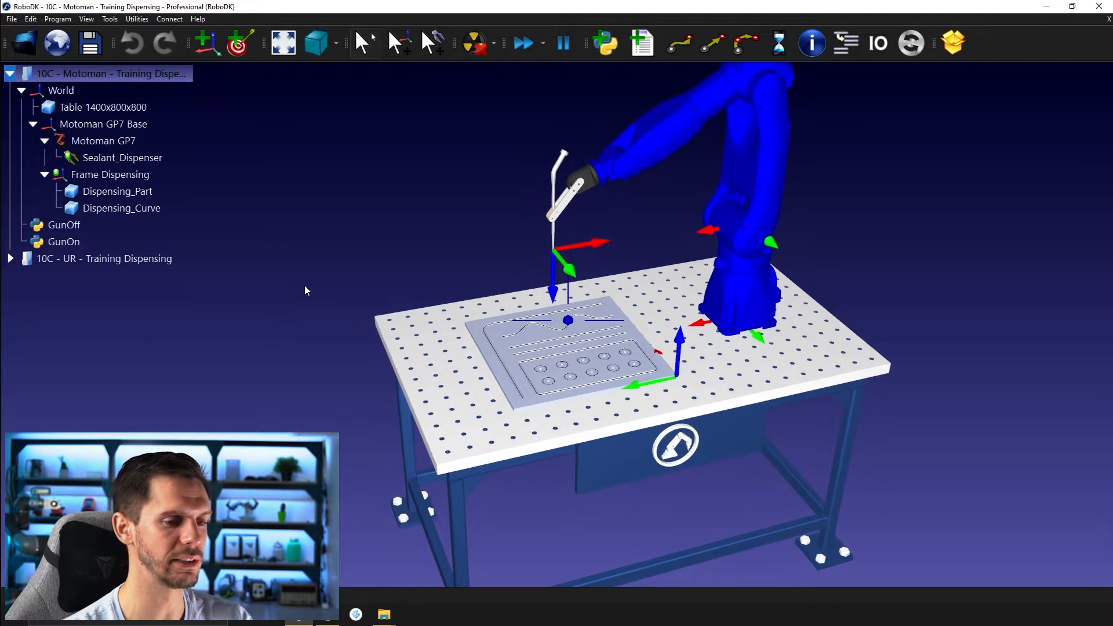
{"action": "middle_click_drag", "start_coordinate": [396, 241], "coordinate": [409, 242]}
{"action": "scroll", "coordinate": [526, 310], "scroll_direction": "up", "scroll_amount": 4}
{"action": "mouse_move", "coordinate": [540, 404]}
{"action": "right_mouse_down"}
{"action": "mouse_move", "coordinate": [589, 288]}
{"action": "mouse_move", "coordinate": [662, 432]}
{"action": "mouse_move", "coordinate": [649, 334]}
{"action": "mouse_move", "coordinate": [708, 393]}
{"action": "right_mouse_up"}
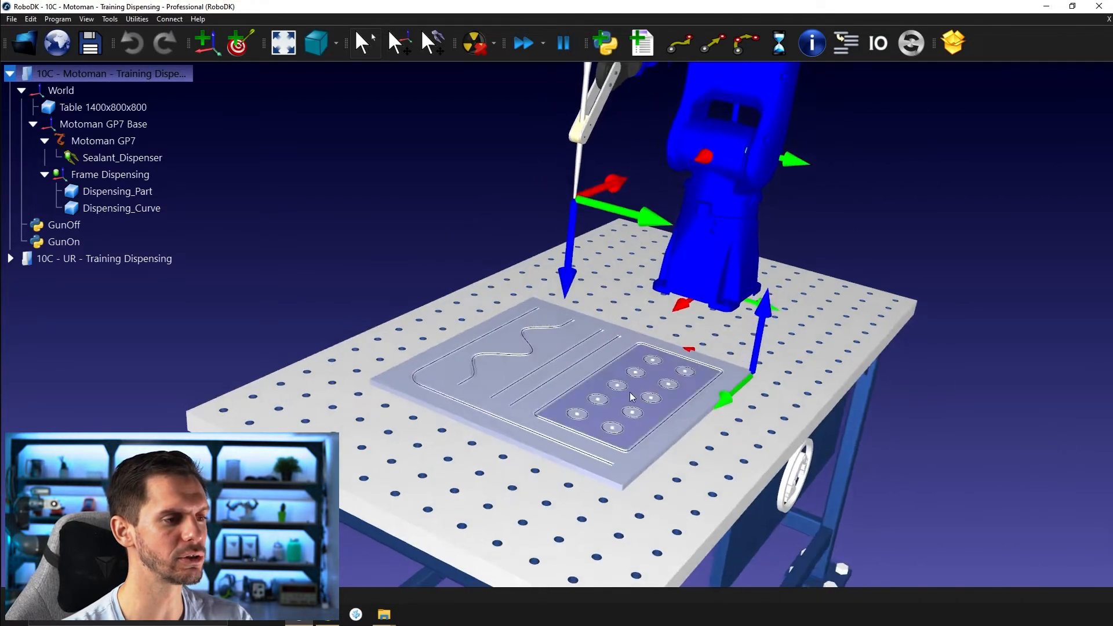
{"action": "scroll", "coordinate": [609, 392], "scroll_direction": "up", "scroll_amount": 4}
{"action": "middle_click_drag", "start_coordinate": [523, 430], "coordinate": [617, 395]}
{"action": "right_click_drag", "start_coordinate": [616, 395], "coordinate": [595, 401]}
{"action": "scroll", "coordinate": [534, 368], "scroll_direction": "up", "scroll_amount": 4}
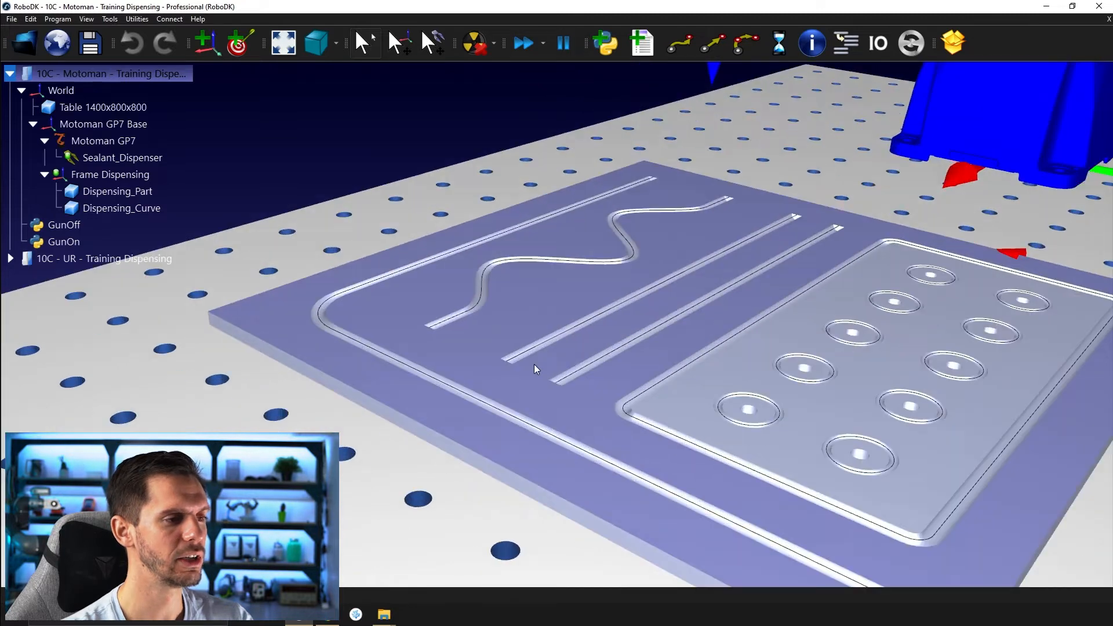
{"action": "scroll", "coordinate": [471, 377], "scroll_direction": "down", "scroll_amount": 3}
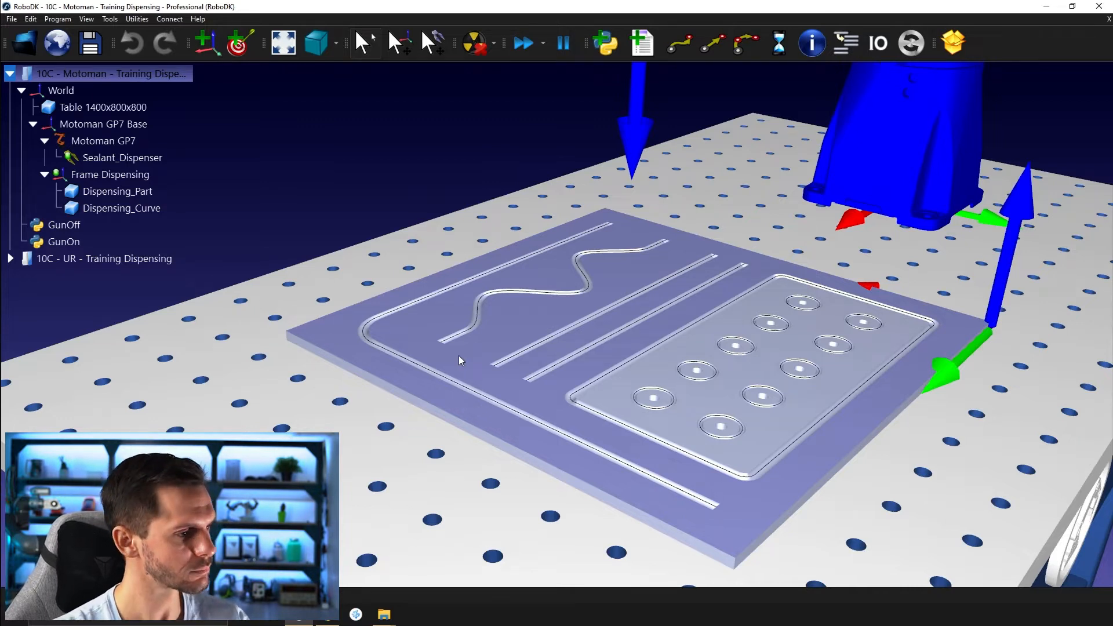
Step: Compare the geometry of Dispensing_Part and Dispensing_Curve by alternately selecting the two objects, then clear the selection
{"action": "left_click", "coordinate": [130, 194]}
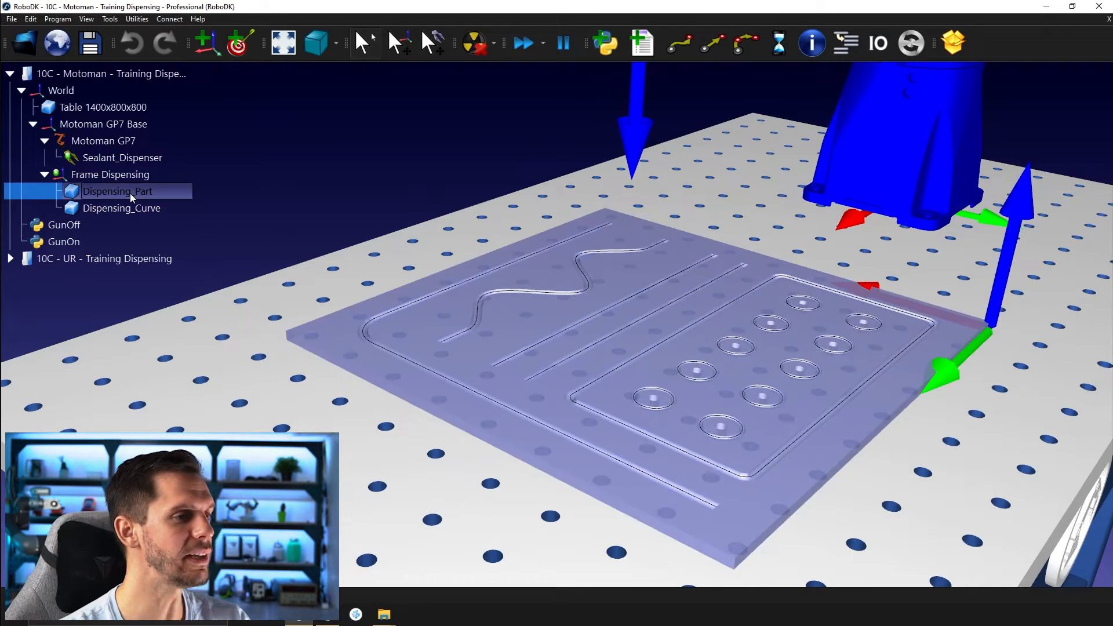
{"action": "left_click", "coordinate": [140, 209]}
{"action": "left_click", "coordinate": [129, 193]}
{"action": "left_click", "coordinate": [121, 210]}
{"action": "left_click", "coordinate": [123, 186]}
{"action": "left_click", "coordinate": [126, 204]}
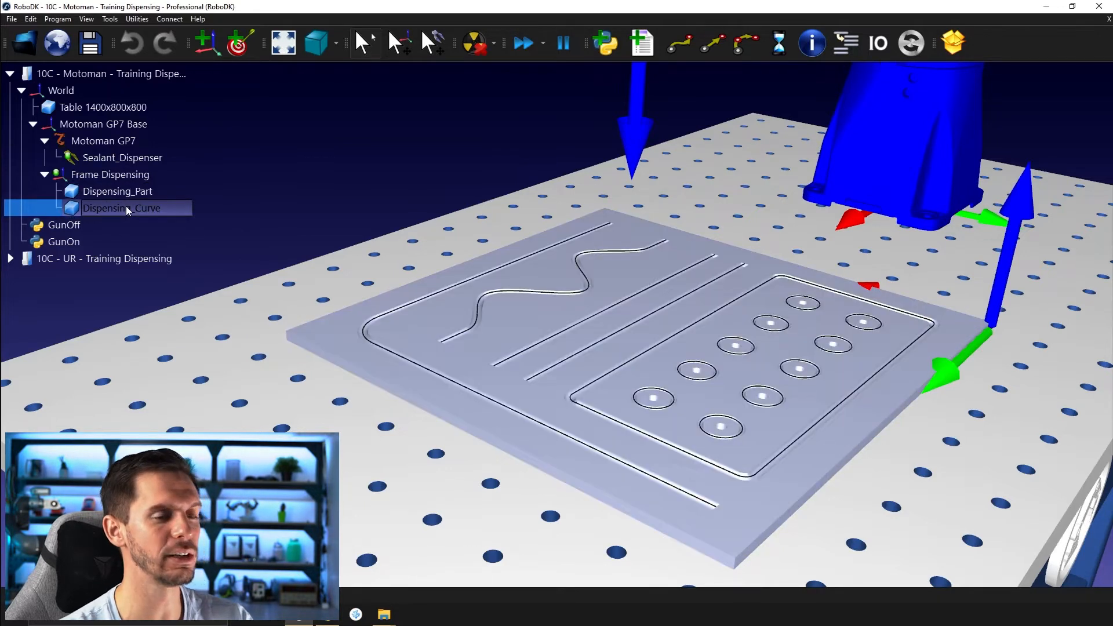
{"action": "left_click", "coordinate": [123, 190]}
{"action": "left_click", "coordinate": [127, 204]}
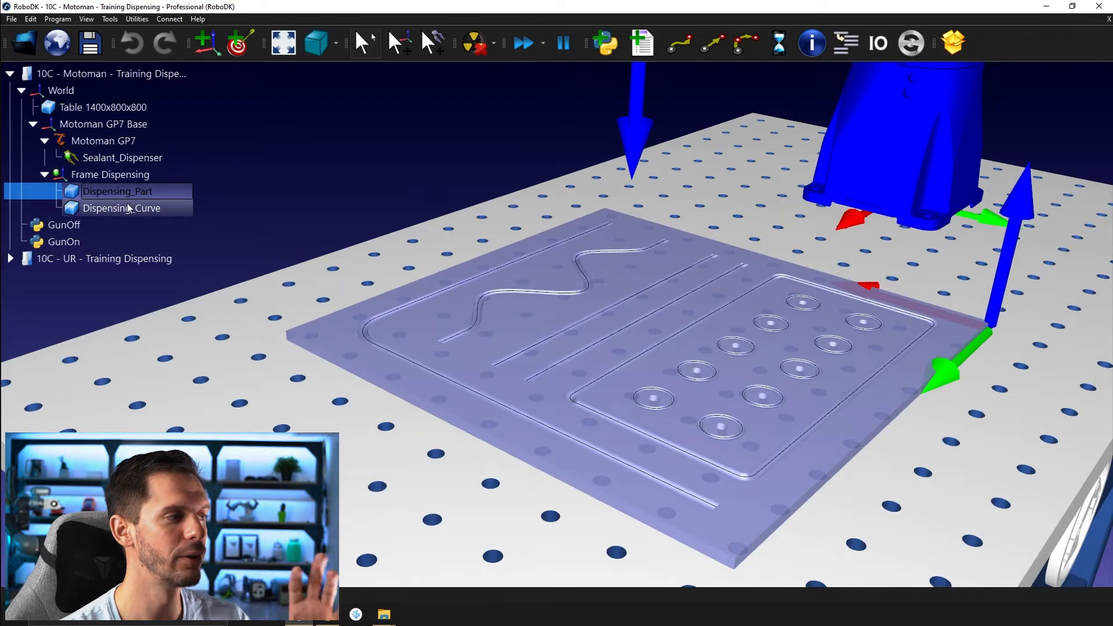
{"action": "left_click", "coordinate": [245, 215]}
Step: Hide the Table 1400x800x800 and Dispensing_Part objects so that the dispensing curves are isolated
{"action": "right_click", "coordinate": [357, 251]}
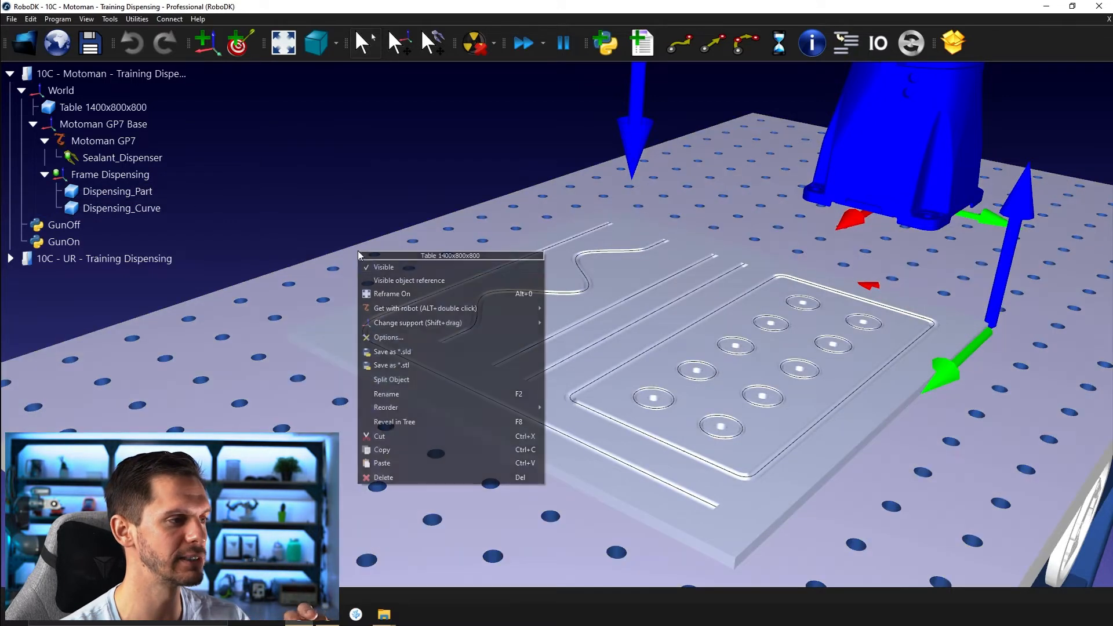
{"action": "left_click", "coordinate": [374, 266]}
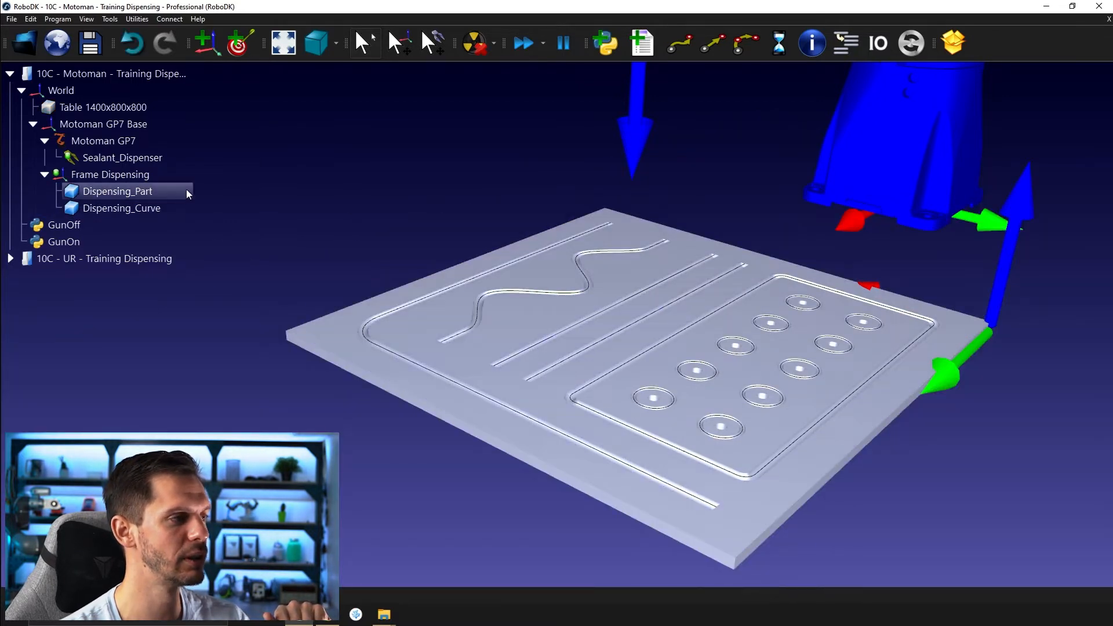
{"action": "right_click", "coordinate": [164, 196]}
{"action": "left_click", "coordinate": [232, 213]}
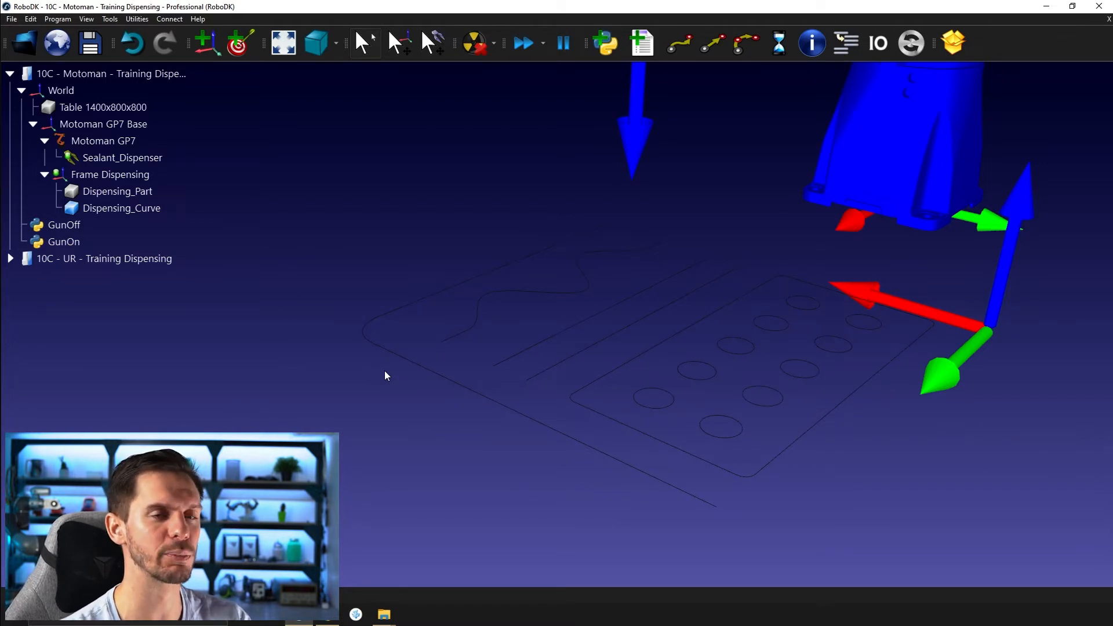
Step: Make Dispensing_Part and the Table 1400x800x800 visible again
{"action": "right_click", "coordinate": [138, 192]}
{"action": "left_click", "coordinate": [158, 209]}
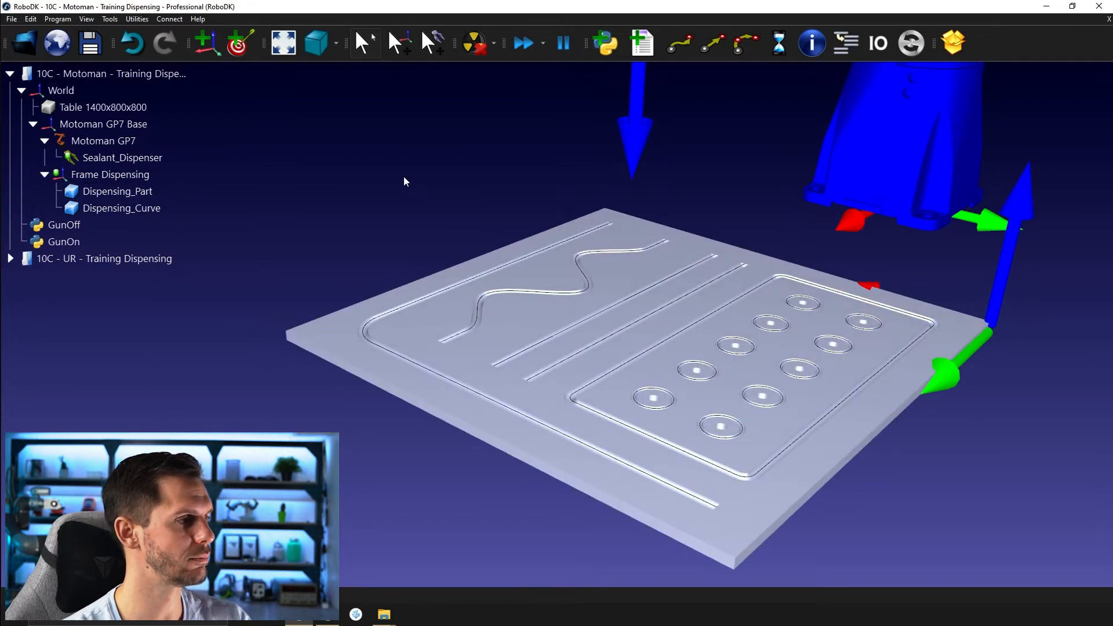
{"action": "right_click", "coordinate": [93, 107]}
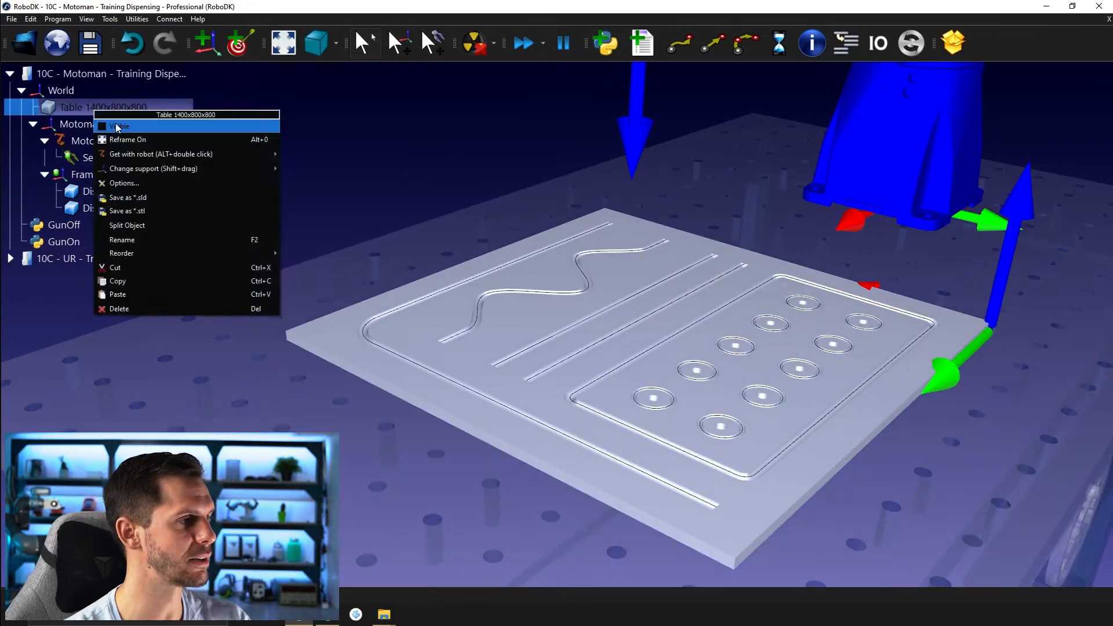
{"action": "left_click", "coordinate": [113, 124]}
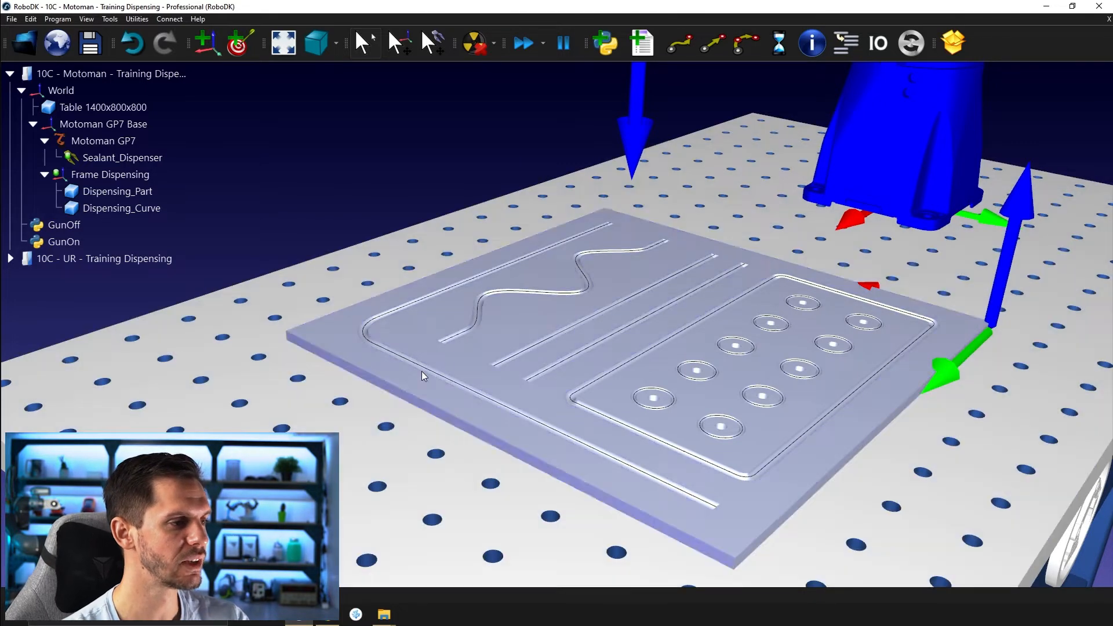
Step: Inspect the normals along the part's front curve and set the normal size to 30 in the display options
{"action": "scroll", "coordinate": [422, 371], "scroll_direction": "up", "scroll_amount": 5}
{"action": "middle_click_drag", "start_coordinate": [430, 395], "coordinate": [337, 320]}
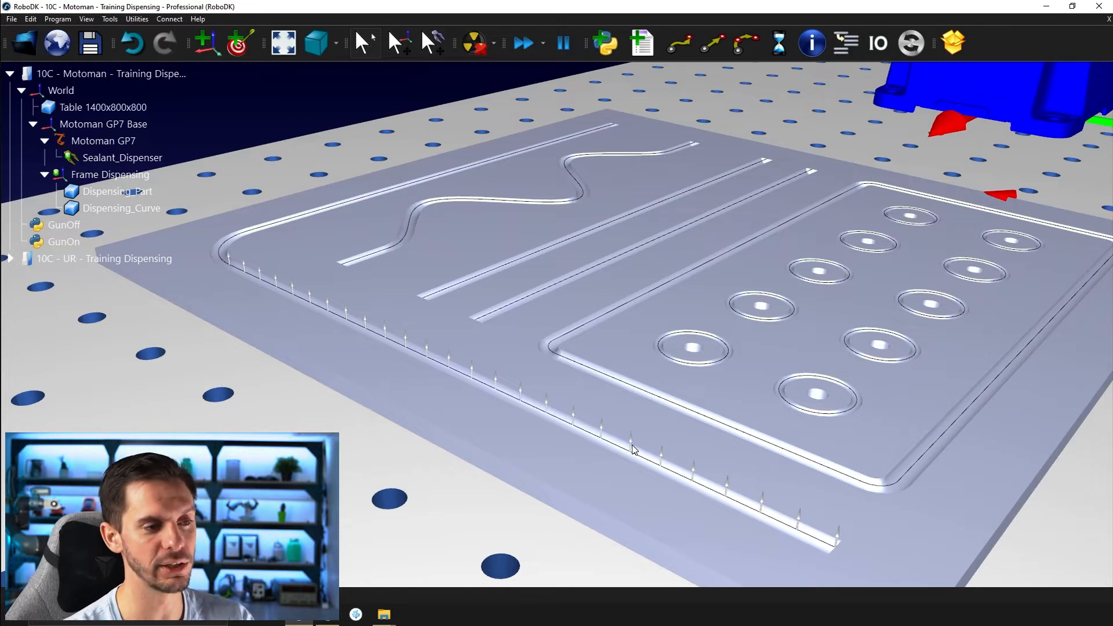
{"action": "scroll", "coordinate": [632, 446], "scroll_direction": "down", "scroll_amount": 5}
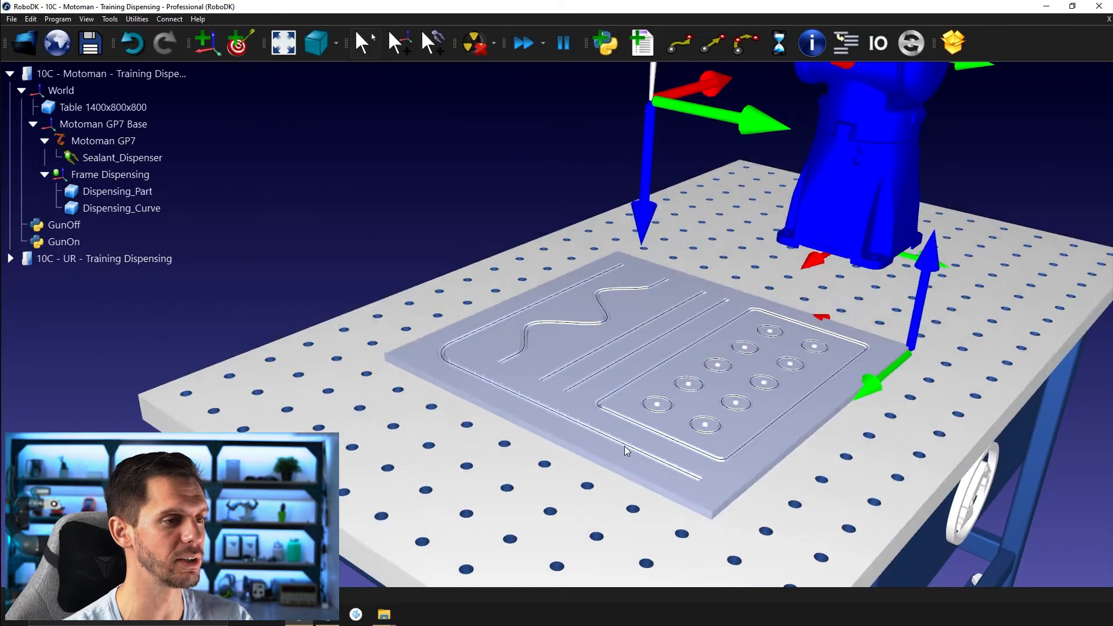
{"action": "scroll", "coordinate": [555, 420], "scroll_direction": "up", "scroll_amount": 5}
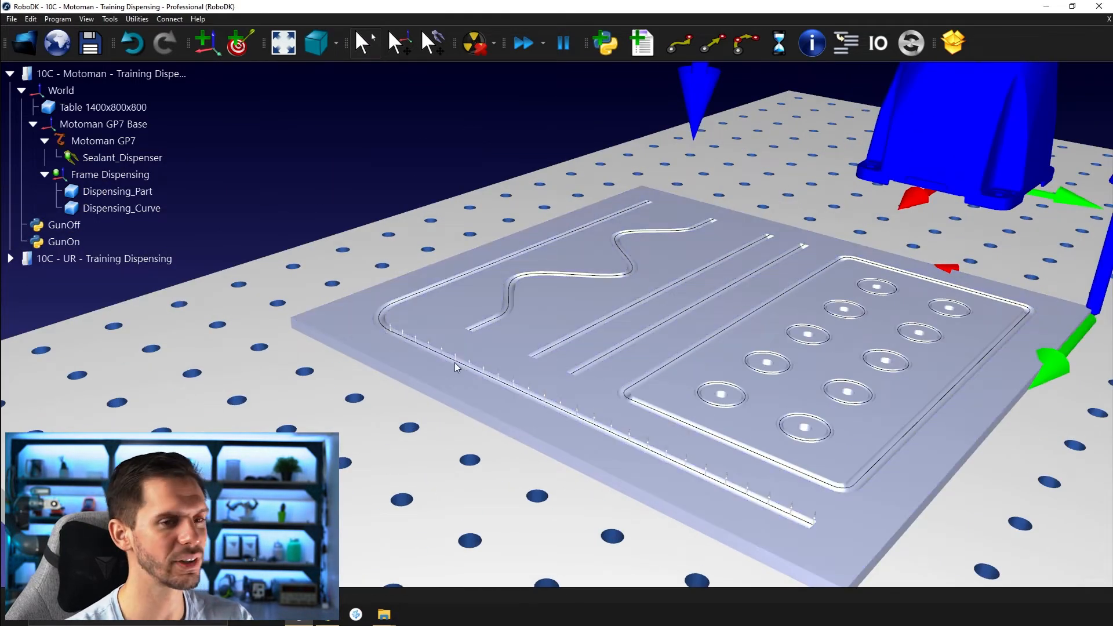
{"action": "scroll", "coordinate": [455, 366], "scroll_direction": "up", "scroll_amount": 2}
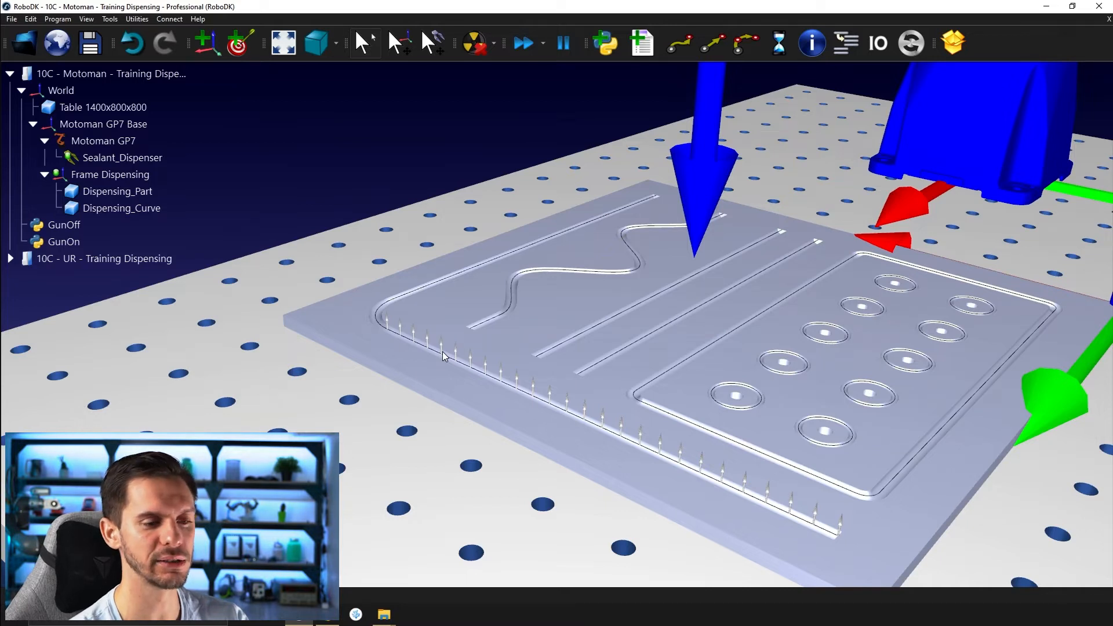
{"action": "left_click", "coordinate": [109, 19]}
{"action": "left_click", "coordinate": [148, 279]}
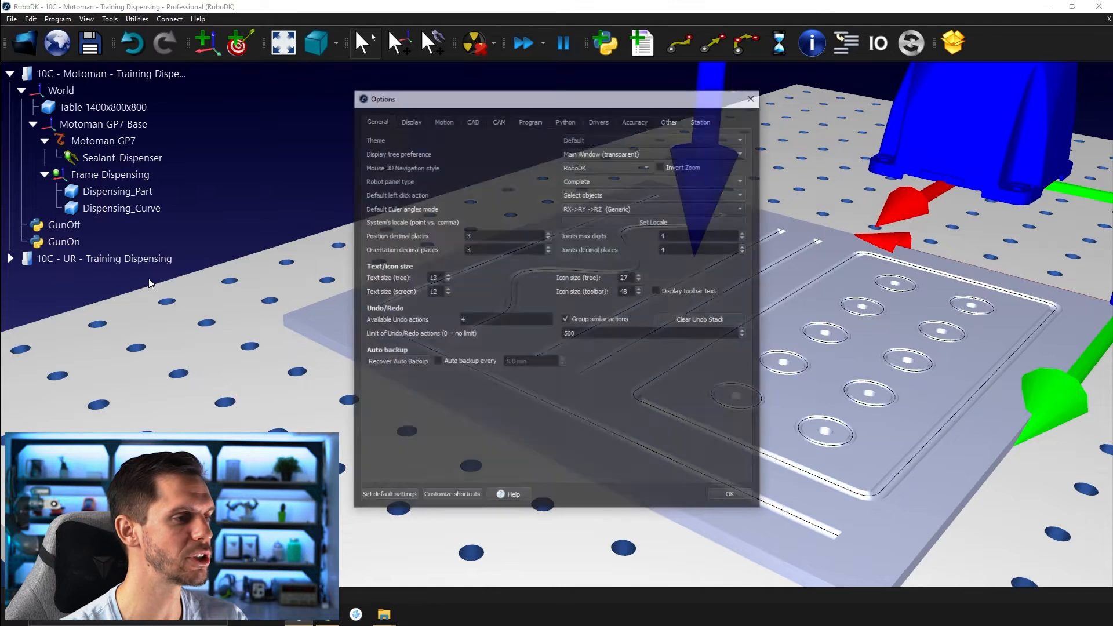
{"action": "left_click", "coordinate": [409, 121]}
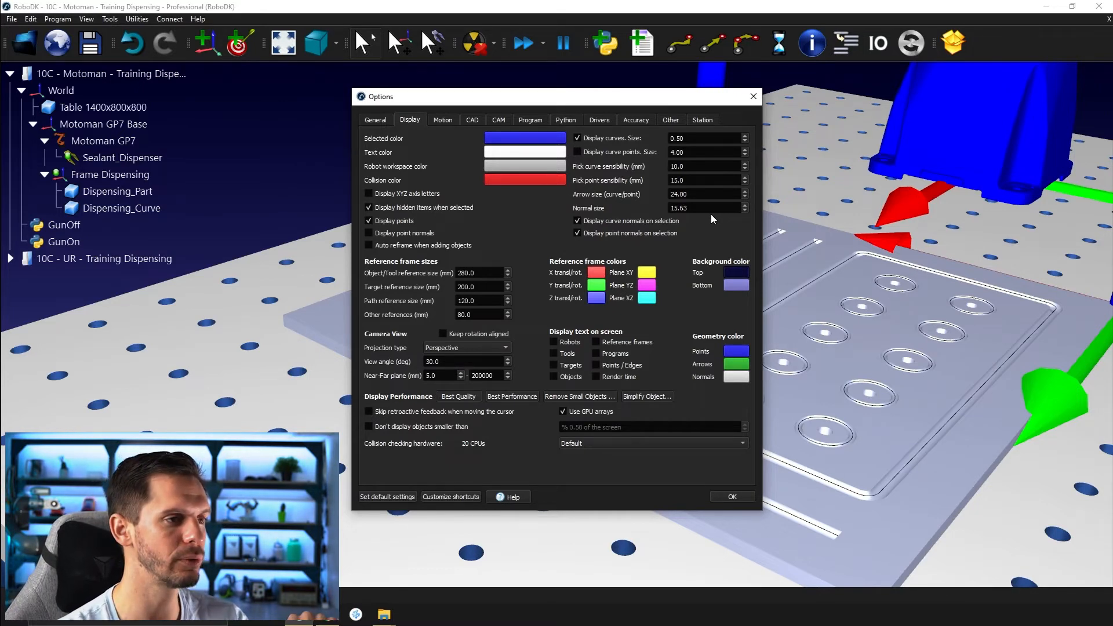
{"action": "left_click_drag", "start_coordinate": [703, 209], "coordinate": [652, 205]}
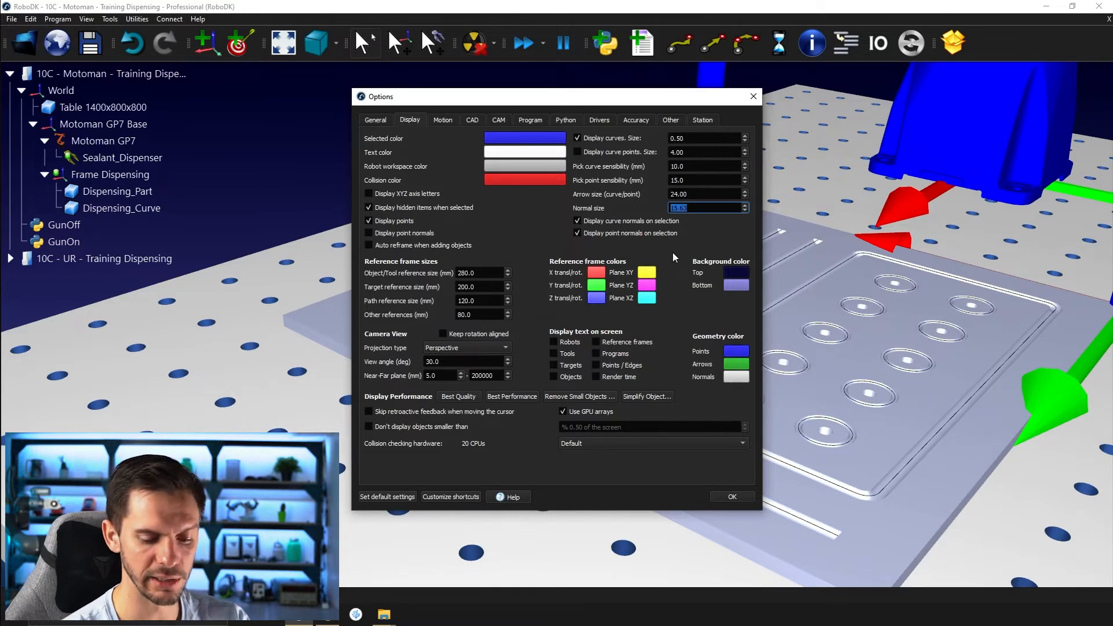
{"action": "type", "text": "30"}
{"action": "key", "text": "Return"}
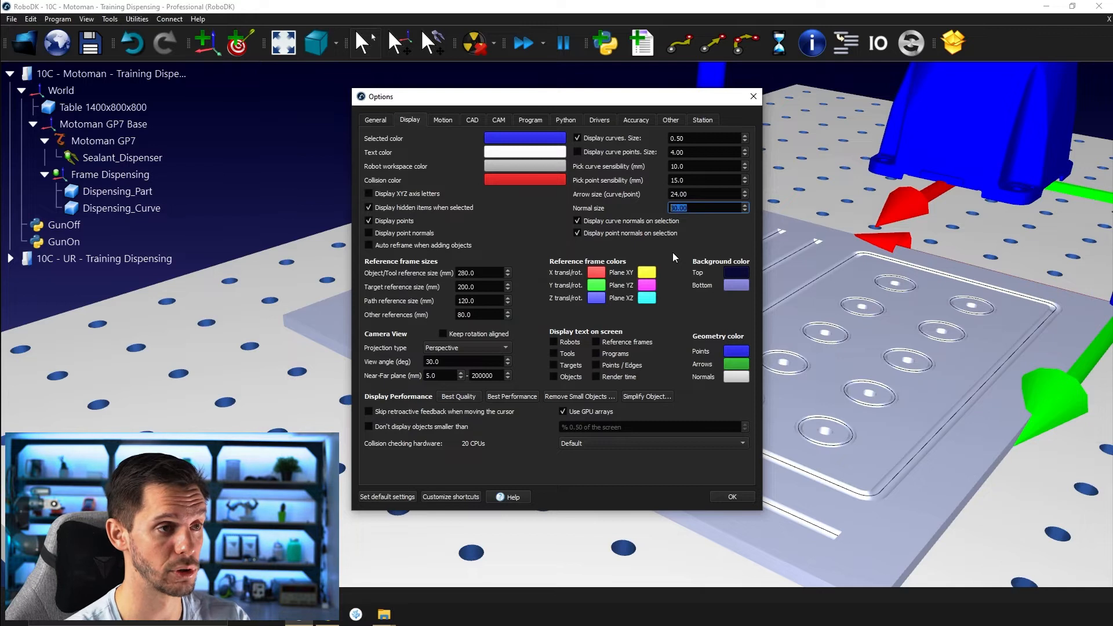
{"action": "left_click", "coordinate": [731, 496]}
Step: Set the normal size to 60 in the display options and apply the change
{"action": "scroll", "coordinate": [581, 401], "scroll_direction": "up", "scroll_amount": 2}
{"action": "scroll", "coordinate": [578, 406], "scroll_direction": "down", "scroll_amount": 3}
{"action": "scroll", "coordinate": [566, 410], "scroll_direction": "up", "scroll_amount": 2}
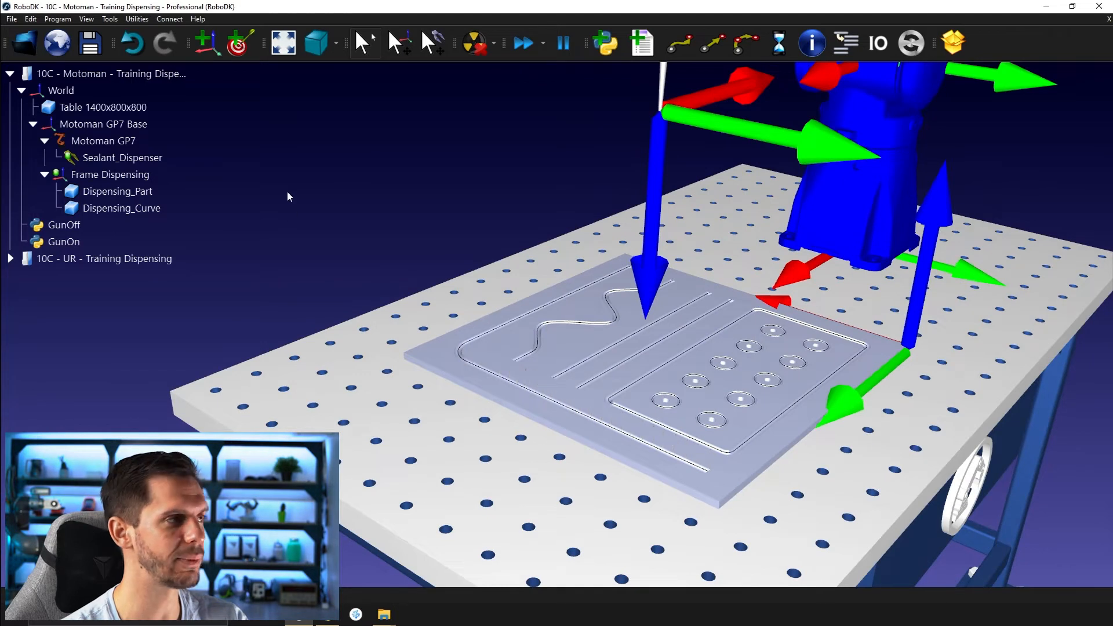
{"action": "left_click", "coordinate": [119, 18]}
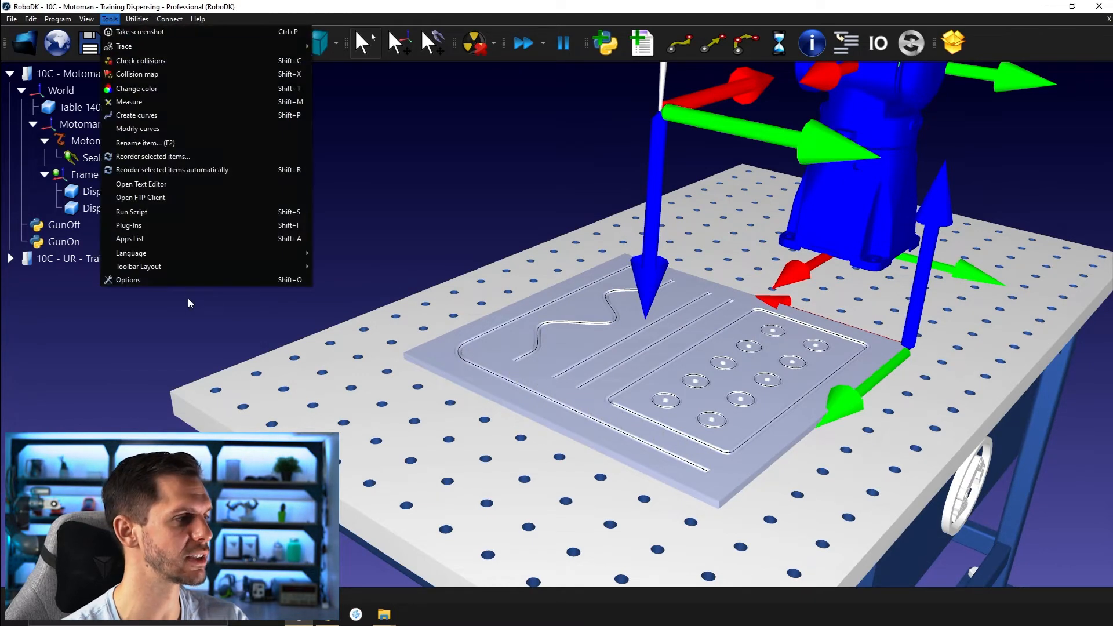
{"action": "left_click", "coordinate": [162, 281]}
{"action": "left_click", "coordinate": [412, 121]}
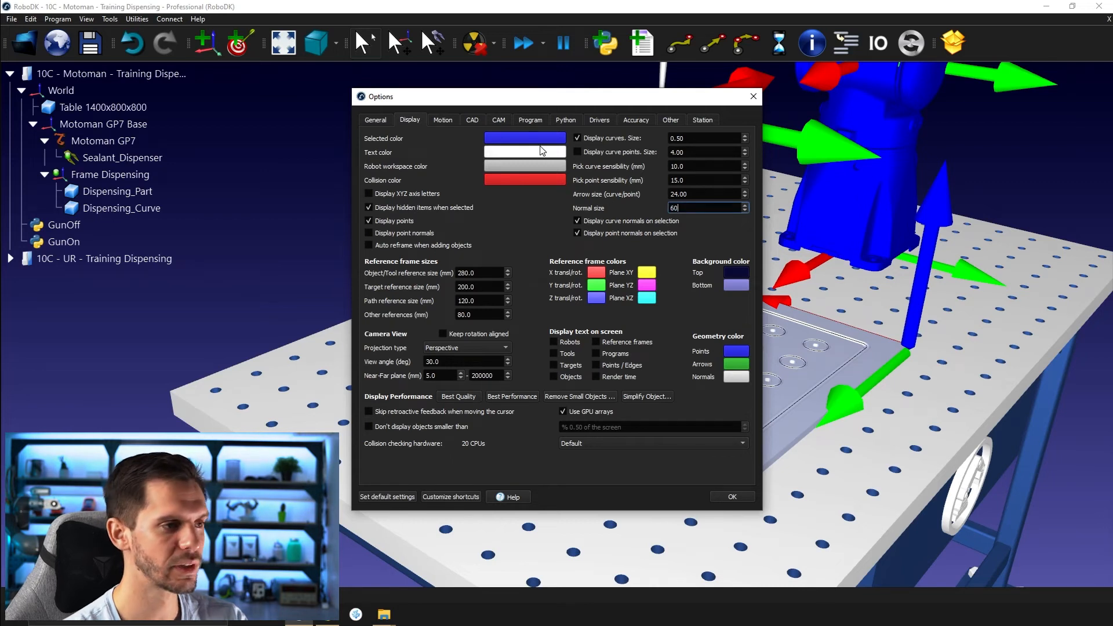
{"action": "left_click", "coordinate": [734, 499]}
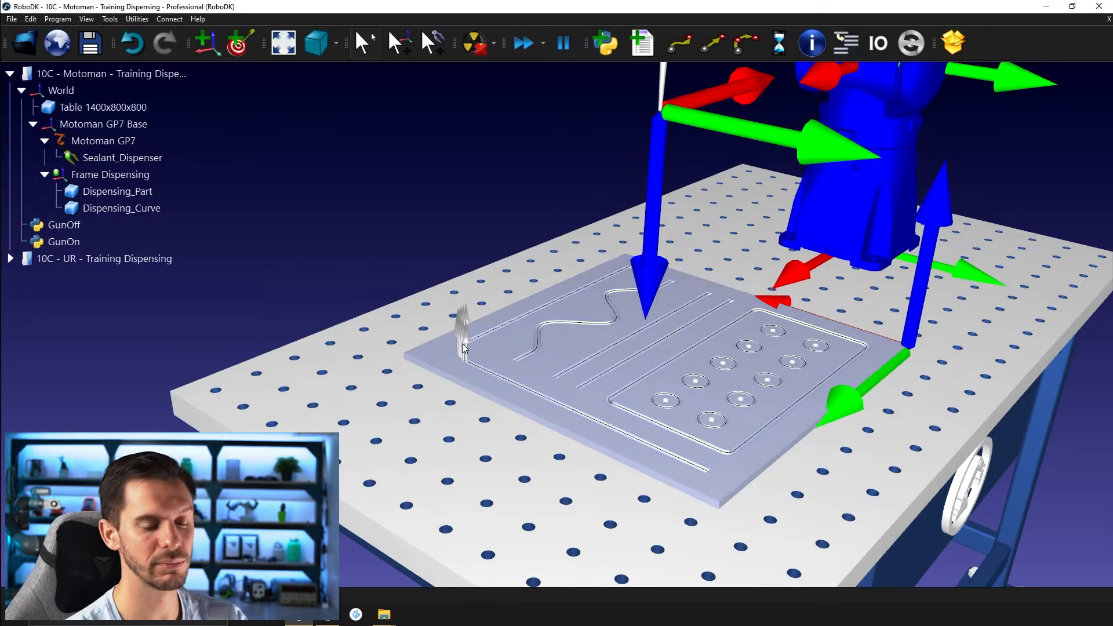
Step: Shrink the displayed reference frames and normals by three increments and check the normals on the part's outer curve
{"action": "key", "text": "minus"}
{"action": "key", "text": "minus"}
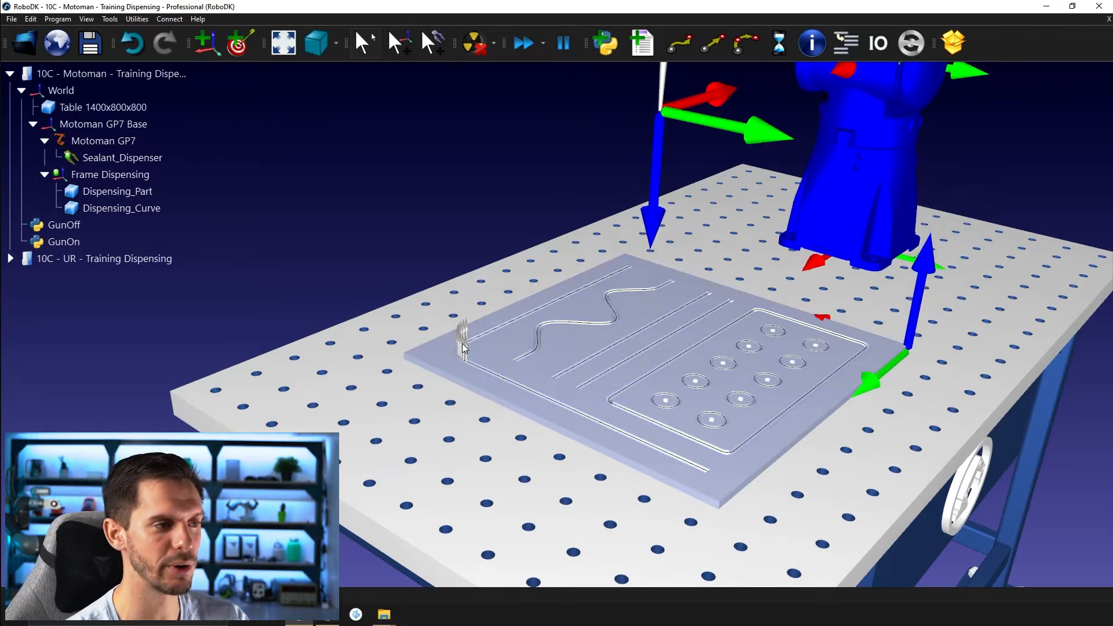
{"action": "key", "text": "minus"}
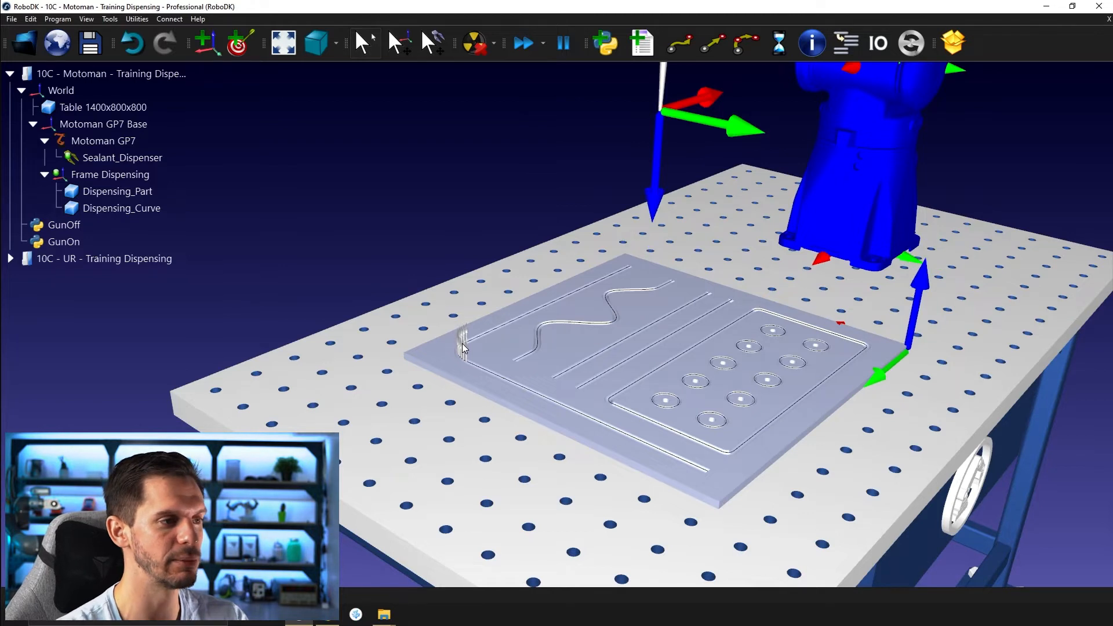
{"action": "left_click", "coordinate": [664, 450]}
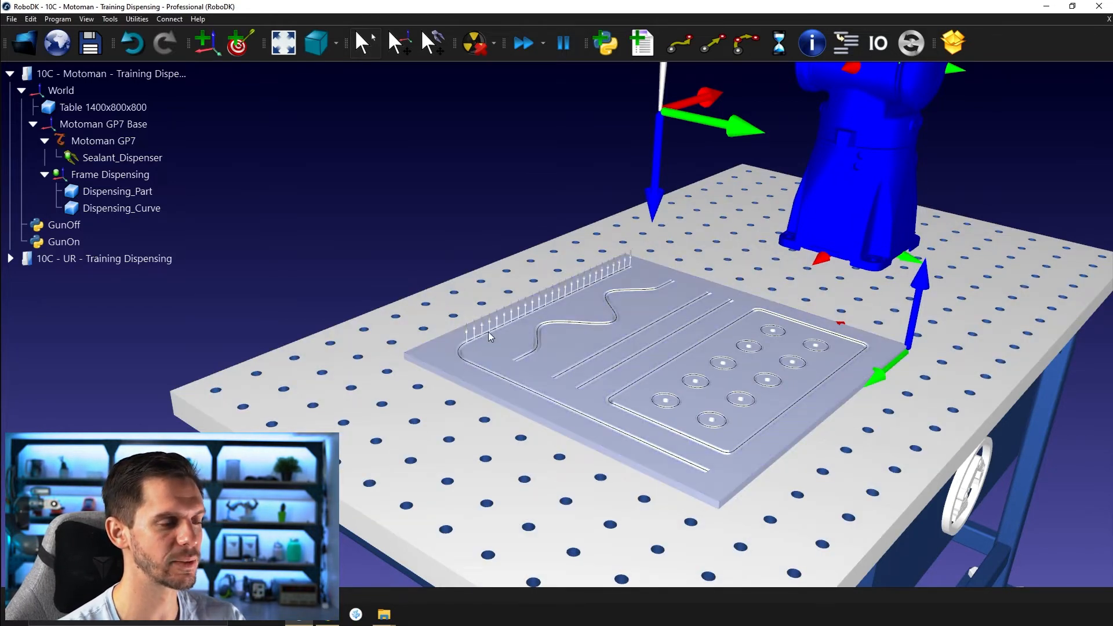
{"action": "left_click", "coordinate": [492, 369]}
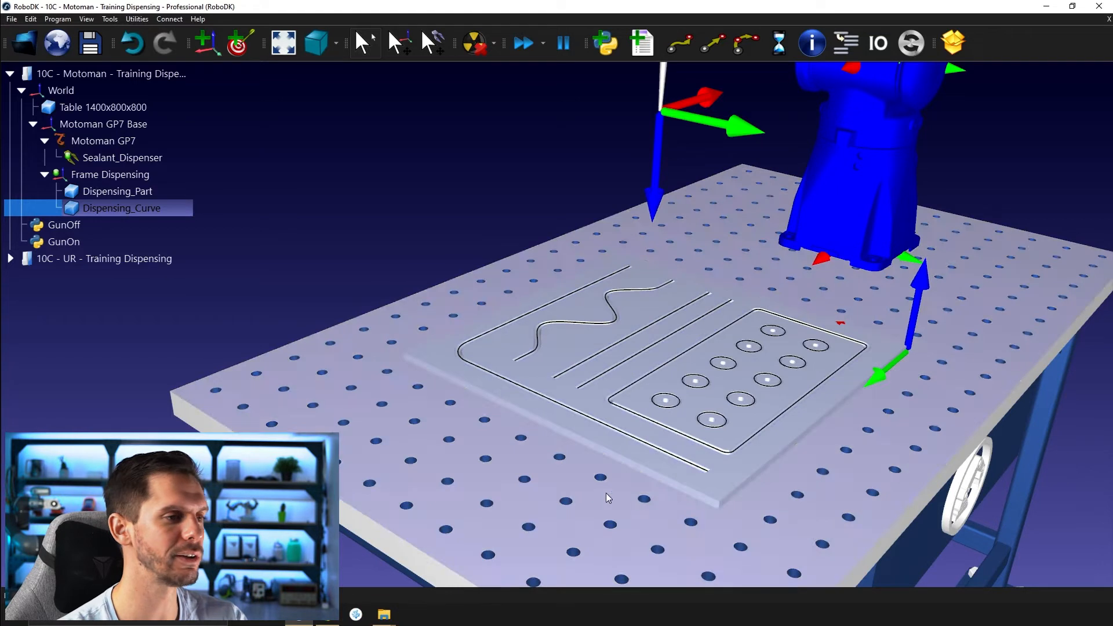
{"action": "left_click", "coordinate": [342, 181]}
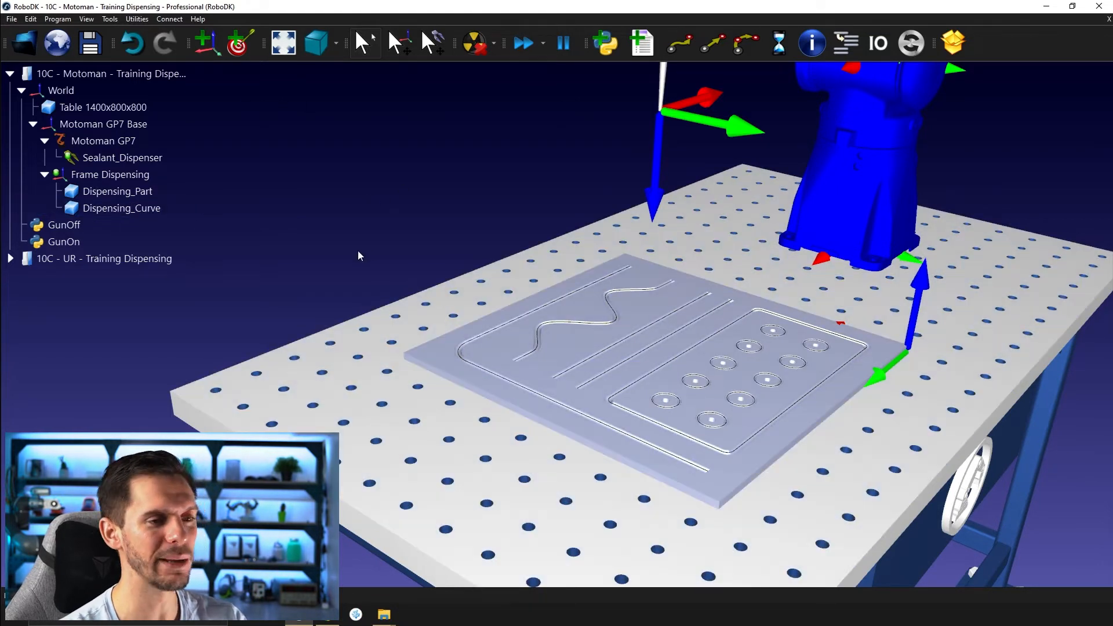
Step: Set the size of displayed curves to 1 in the display options and apply the change
{"action": "left_click", "coordinate": [108, 20]}
{"action": "left_click", "coordinate": [124, 279]}
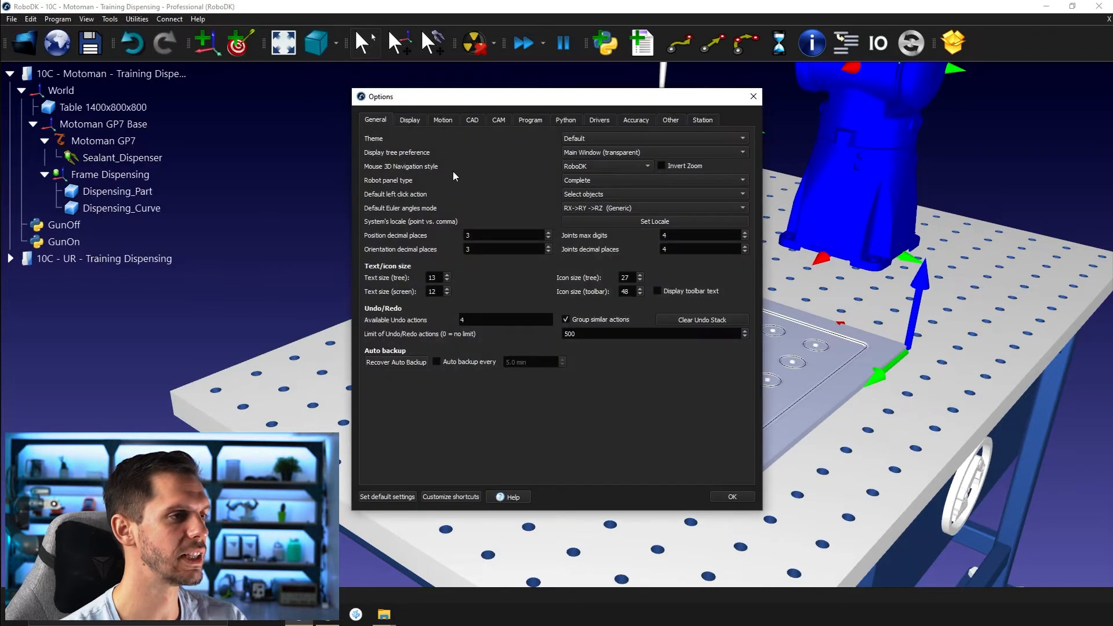
{"action": "left_click", "coordinate": [472, 120]}
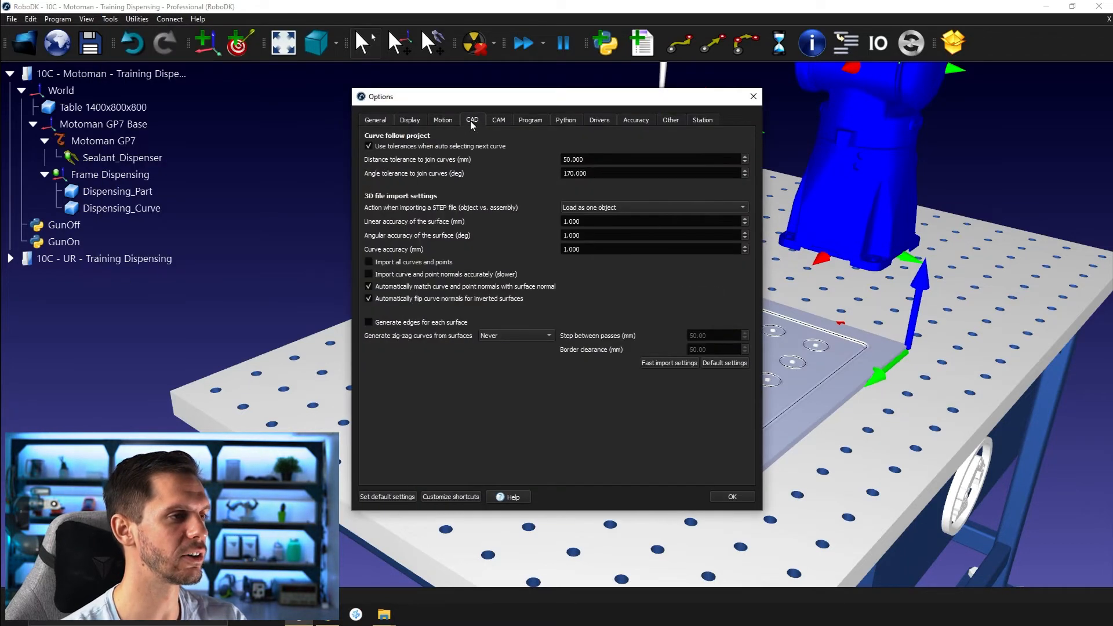
{"action": "left_click", "coordinate": [406, 120]}
{"action": "left_click", "coordinate": [695, 138]}
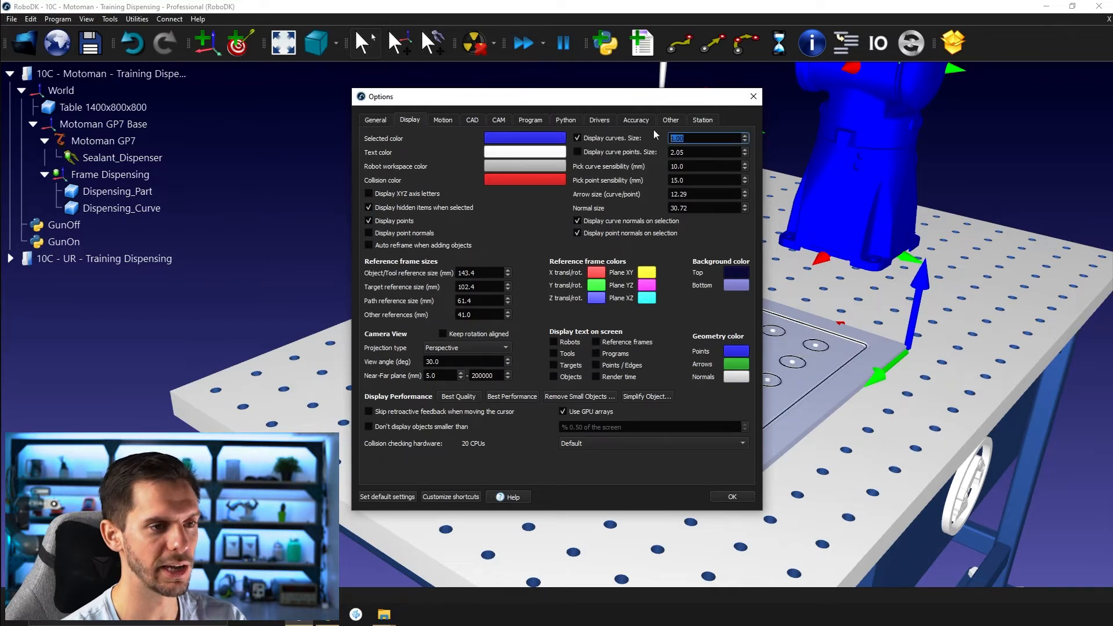
{"action": "type", "text": "1"}
{"action": "key", "text": "Return"}
{"action": "left_click", "coordinate": [725, 497]}
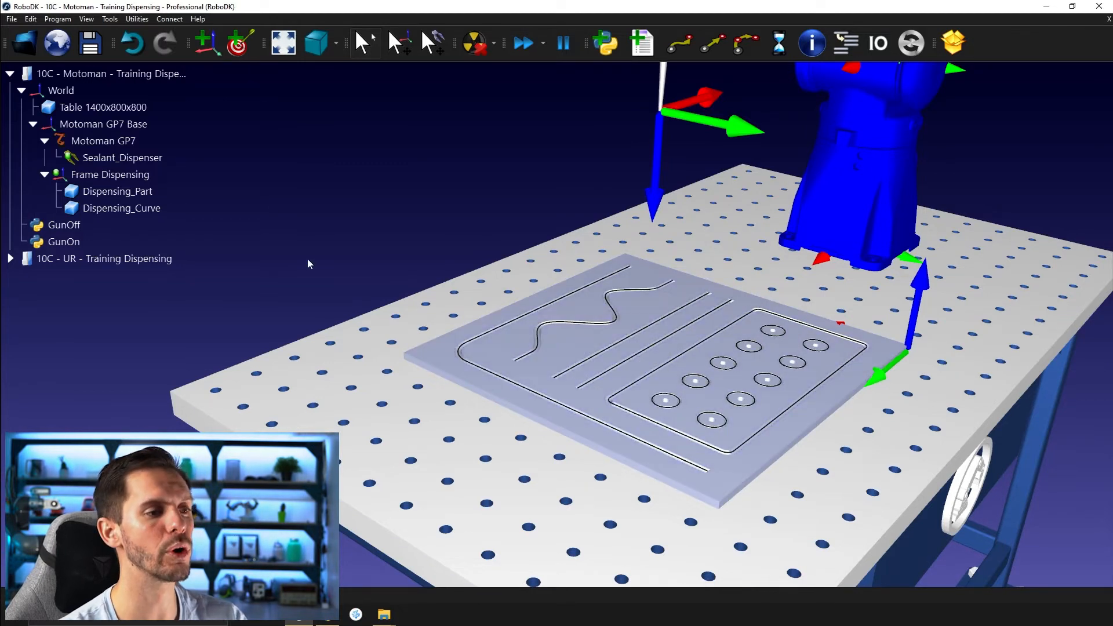
Step: Set the displayed curve size to 0.75 in the display options and check the curves on the dispensing part
{"action": "left_click", "coordinate": [111, 19]}
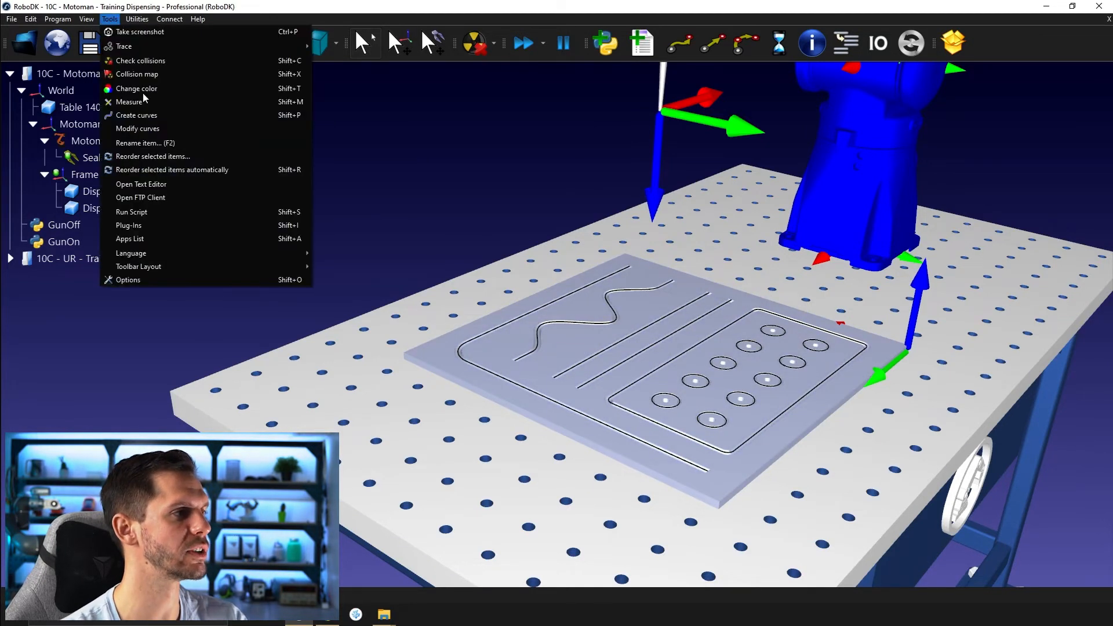
{"action": "left_click", "coordinate": [184, 280]}
{"action": "left_click", "coordinate": [410, 120]}
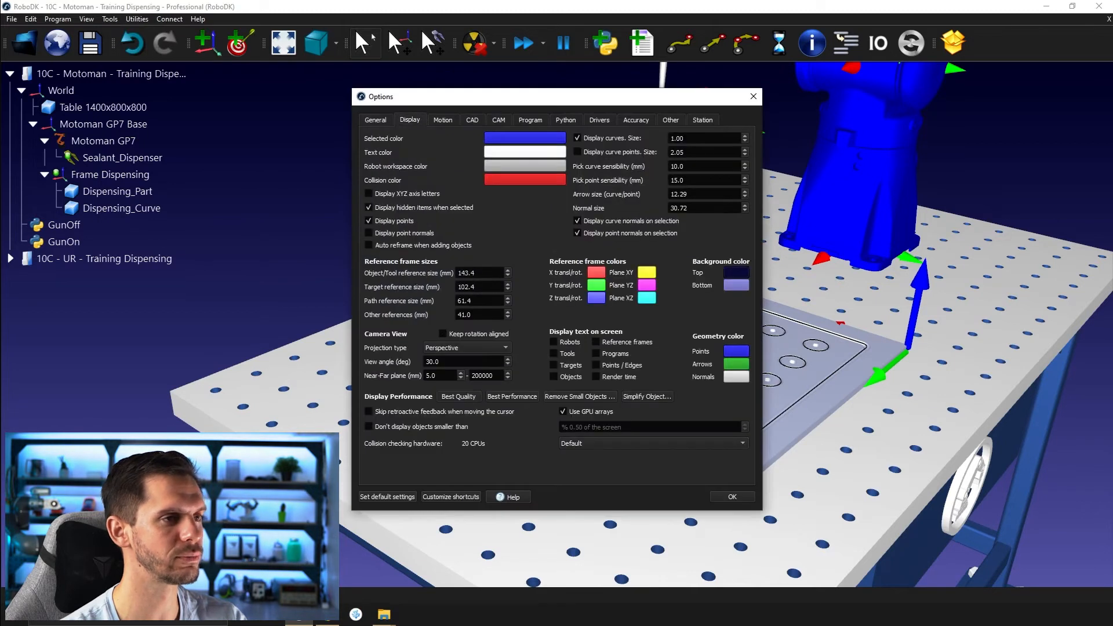
{"action": "left_click_drag", "start_coordinate": [690, 138], "coordinate": [621, 129]}
{"action": "type", "text": "0.75"}
{"action": "key", "text": "Return"}
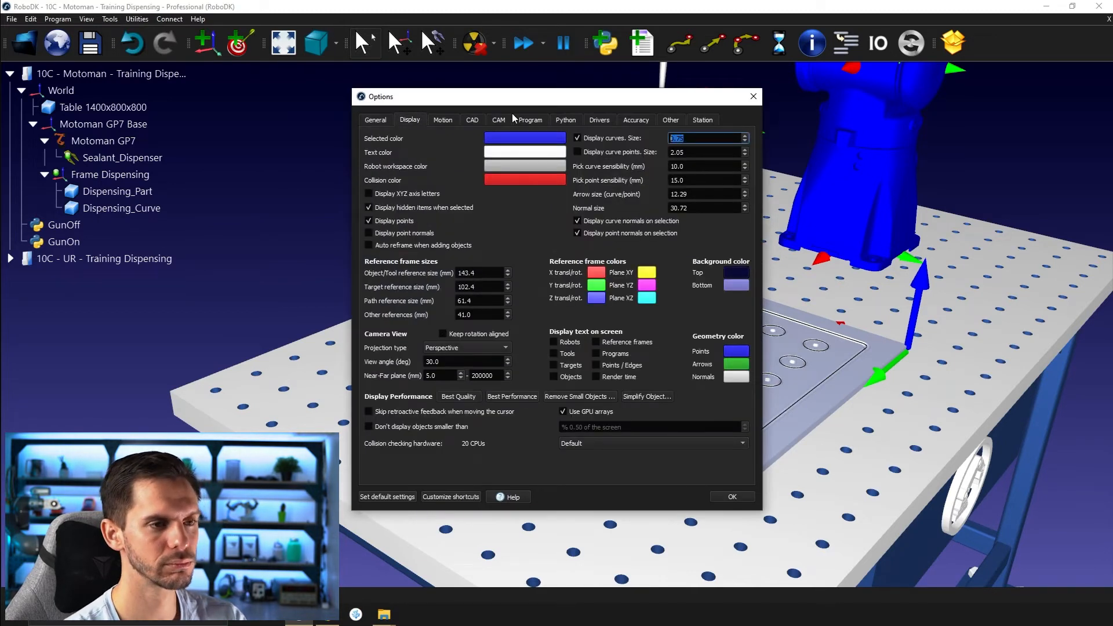
{"action": "left_click", "coordinate": [737, 498]}
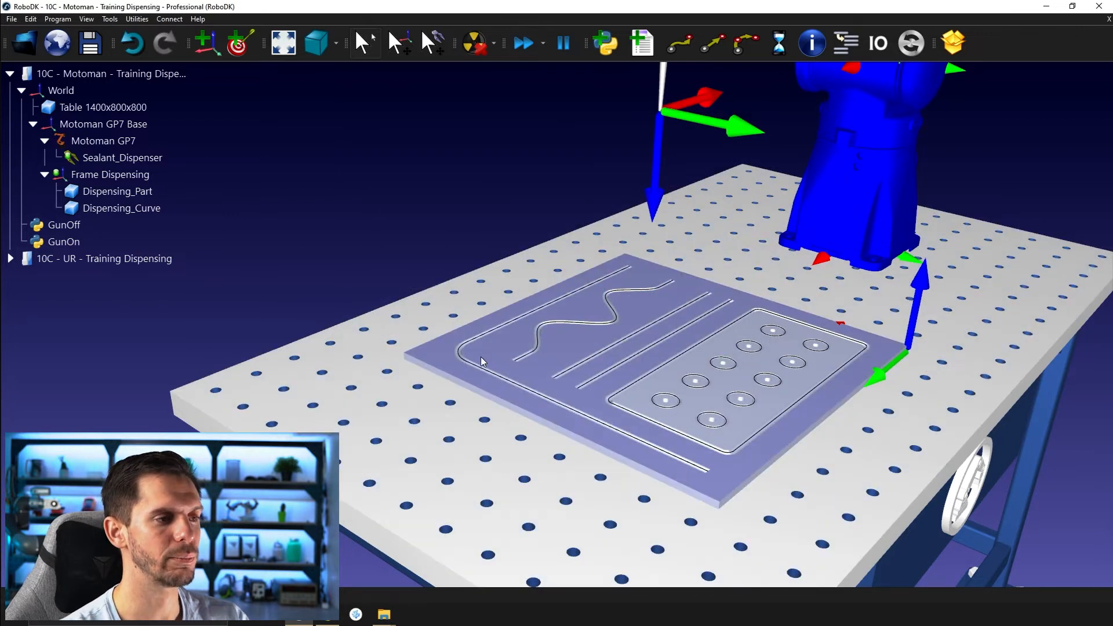
{"action": "scroll", "coordinate": [384, 287], "scroll_direction": "down", "scroll_amount": 3}
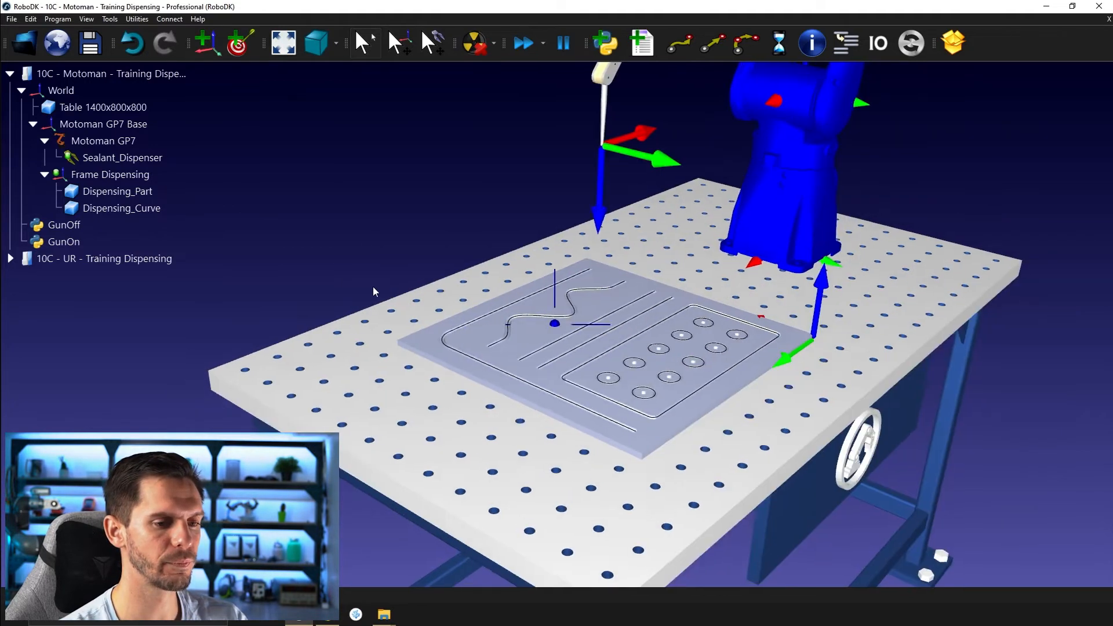
{"action": "scroll", "coordinate": [348, 287], "scroll_direction": "up", "scroll_amount": 3}
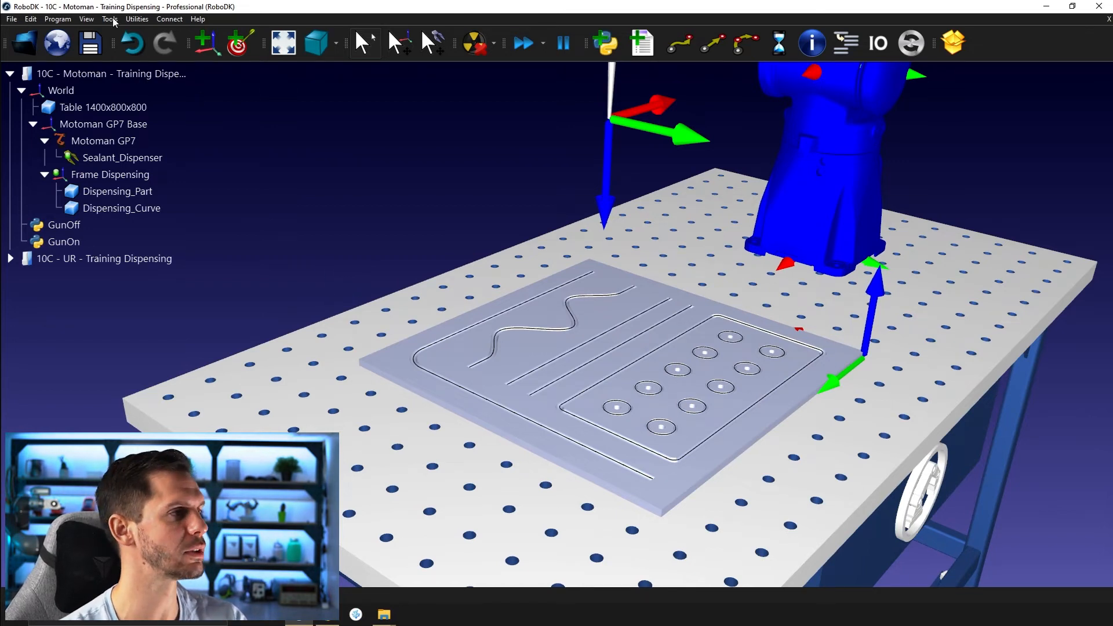
Step: Create a Curve Follow project and move its settings window clear of the robot and the part
{"action": "left_click", "coordinate": [140, 20]}
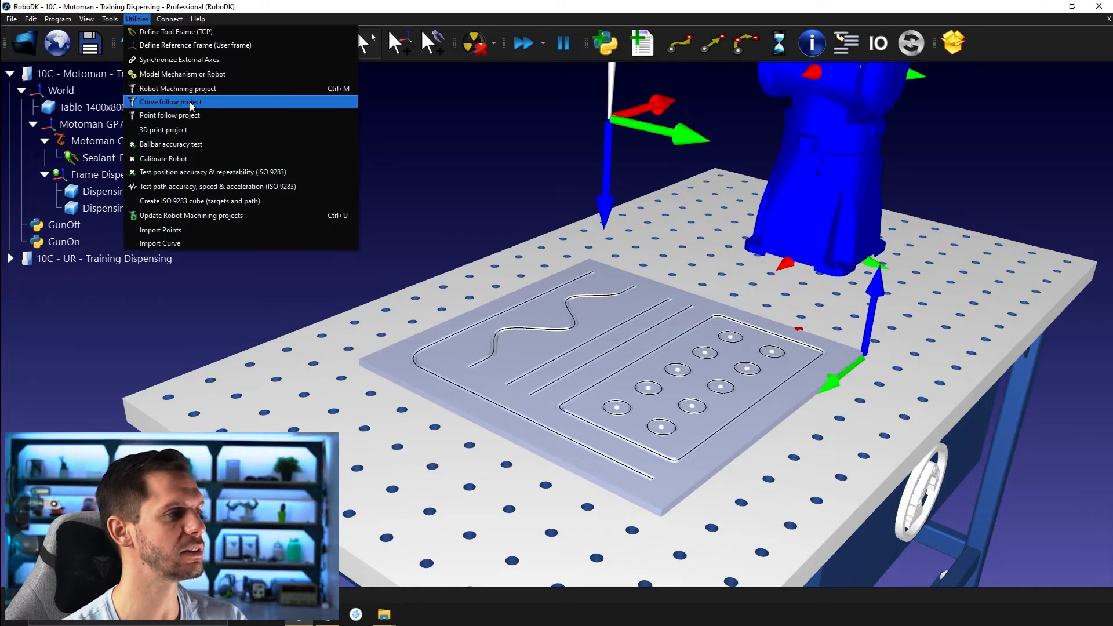
{"action": "left_click", "coordinate": [199, 103]}
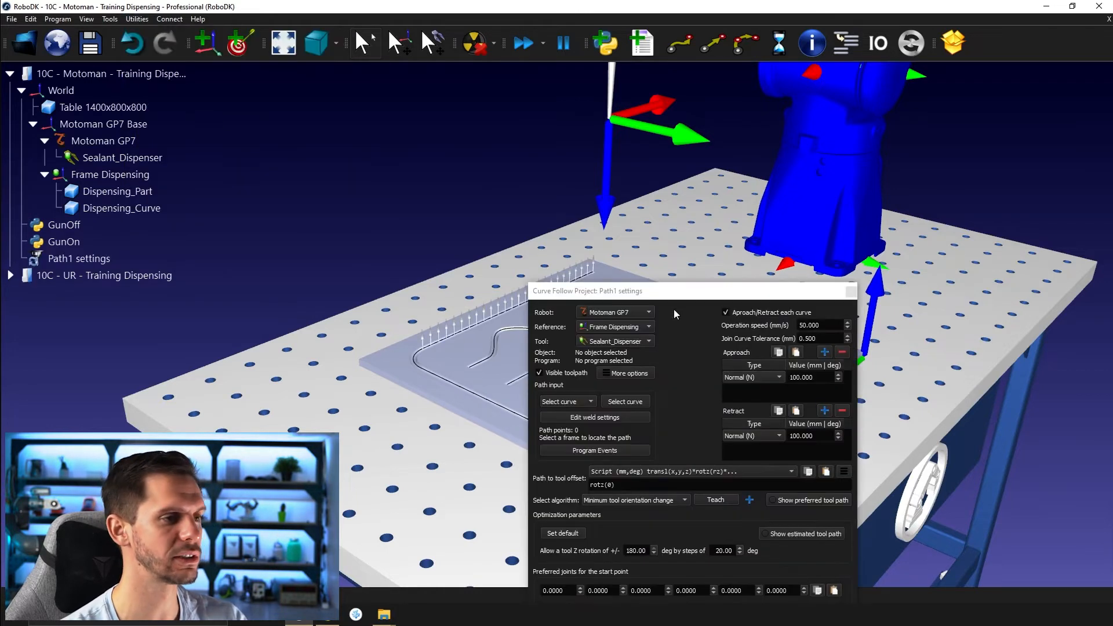
{"action": "mouse_move", "coordinate": [697, 280]}
{"action": "left_mouse_down"}
{"action": "mouse_move", "coordinate": [884, 83]}
{"action": "mouse_move", "coordinate": [919, 79]}
{"action": "left_mouse_up"}
{"action": "mouse_move", "coordinate": [696, 191]}
{"action": "left_mouse_down"}
{"action": "mouse_move", "coordinate": [479, 221]}
{"action": "mouse_move", "coordinate": [487, 248]}
{"action": "left_mouse_up"}
{"action": "scroll", "coordinate": [484, 297], "scroll_direction": "down", "scroll_amount": 6}
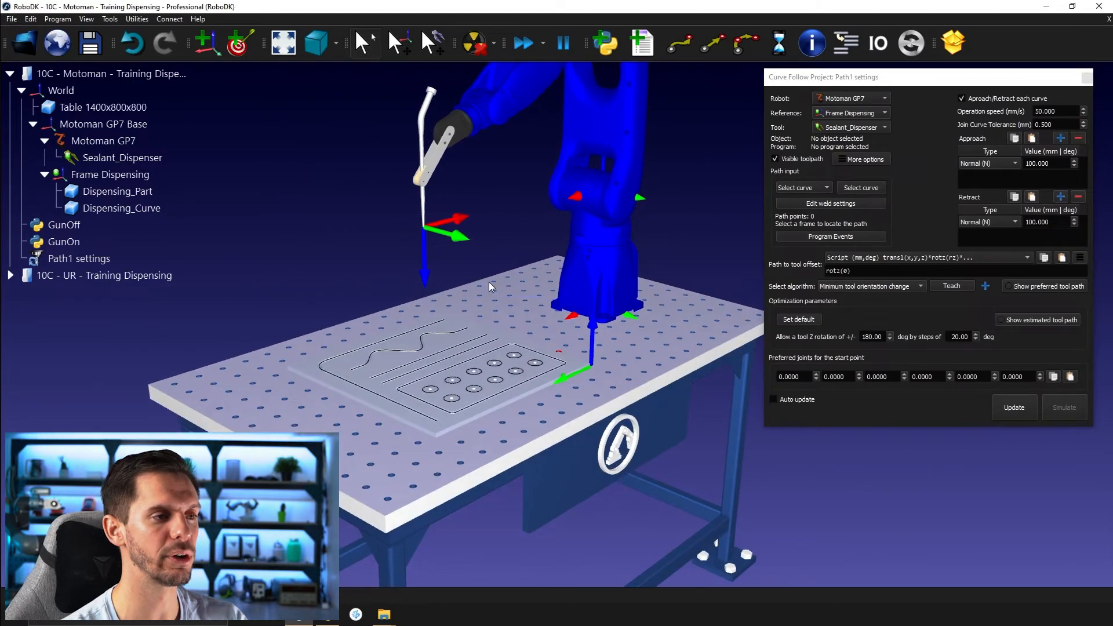
{"action": "left_click_drag", "start_coordinate": [865, 83], "coordinate": [884, 73]}
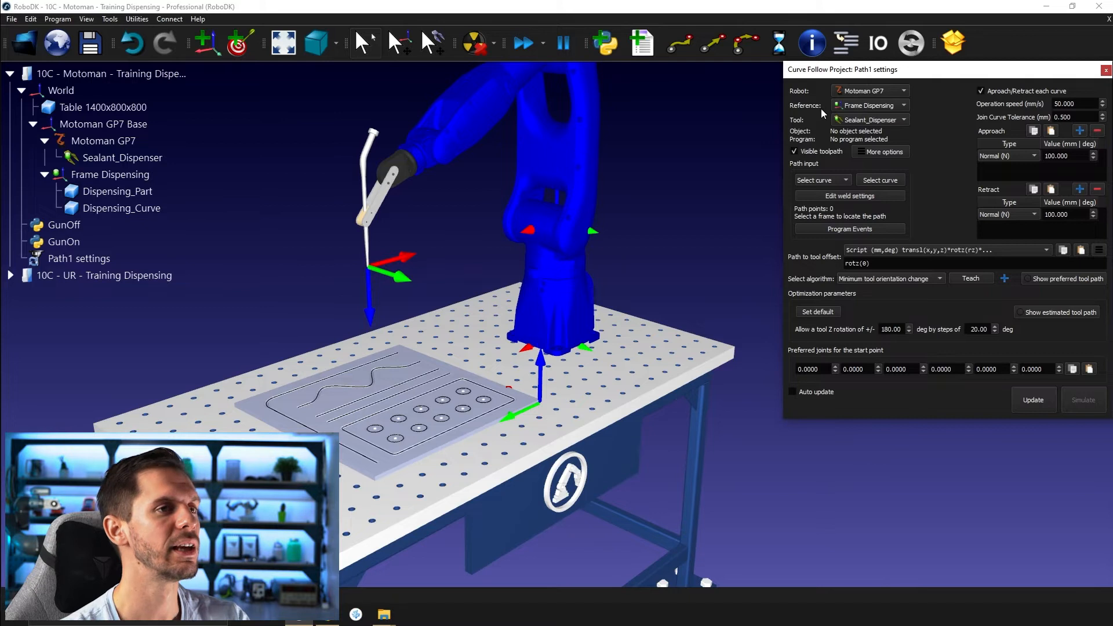
Step: Review the path's reference frame and tool choices, comparing with the 10C - UR - Training Dispensing station before returning to the Motoman station
{"action": "left_click", "coordinate": [840, 107]}
{"action": "left_click", "coordinate": [841, 106]}
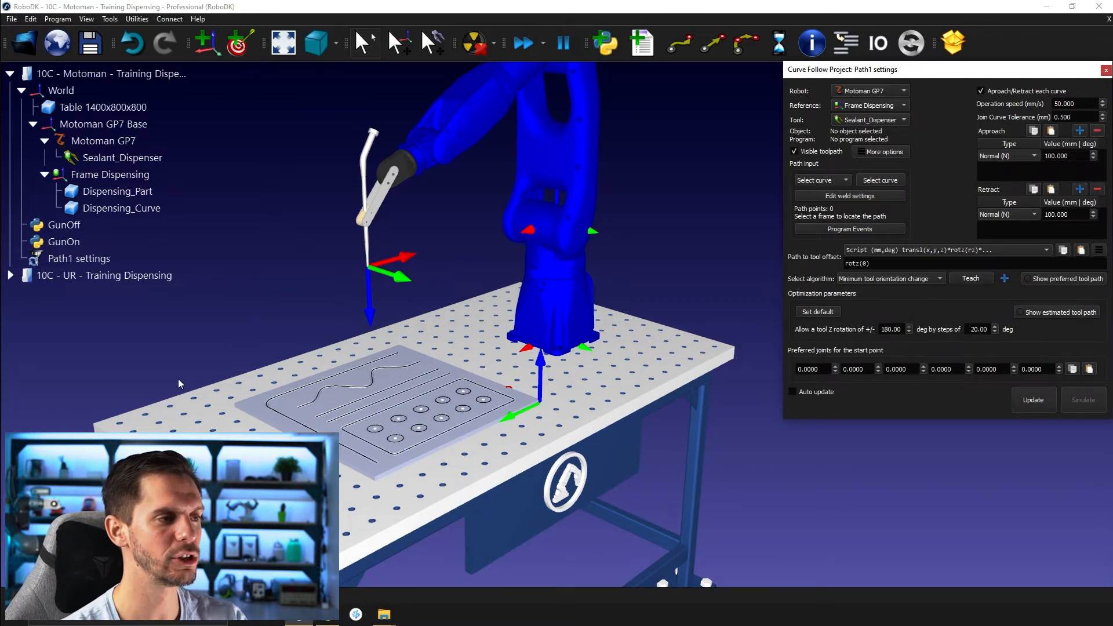
{"action": "left_click", "coordinate": [165, 281]}
{"action": "scroll", "coordinate": [812, 337], "scroll_direction": "up", "scroll_amount": 5}
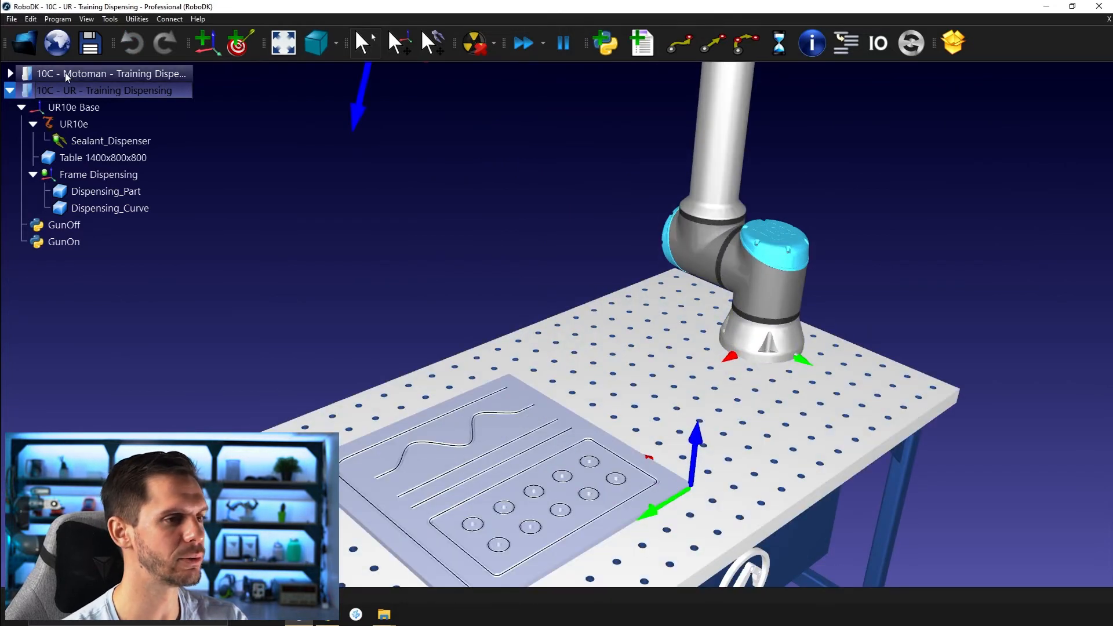
{"action": "left_click", "coordinate": [65, 72]}
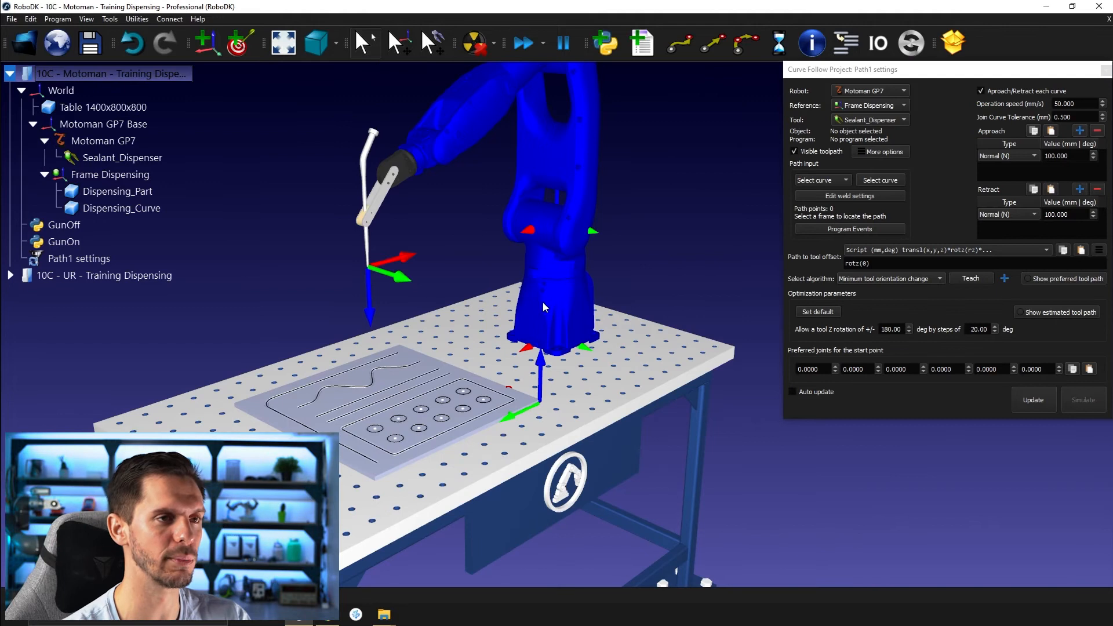
{"action": "left_click", "coordinate": [871, 119]}
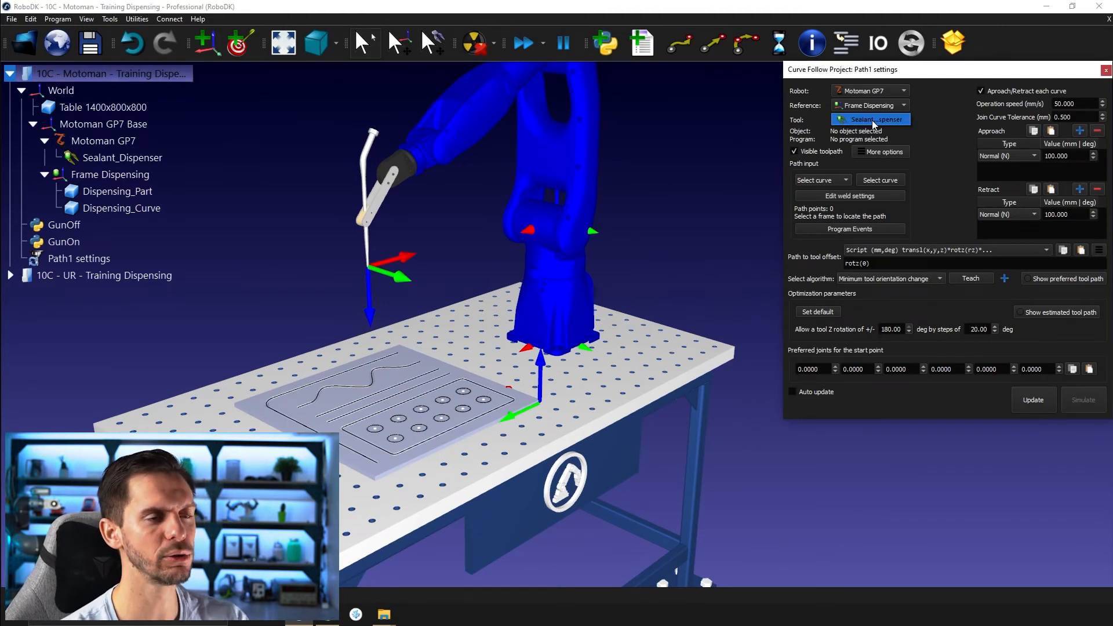
{"action": "left_click", "coordinate": [869, 120]}
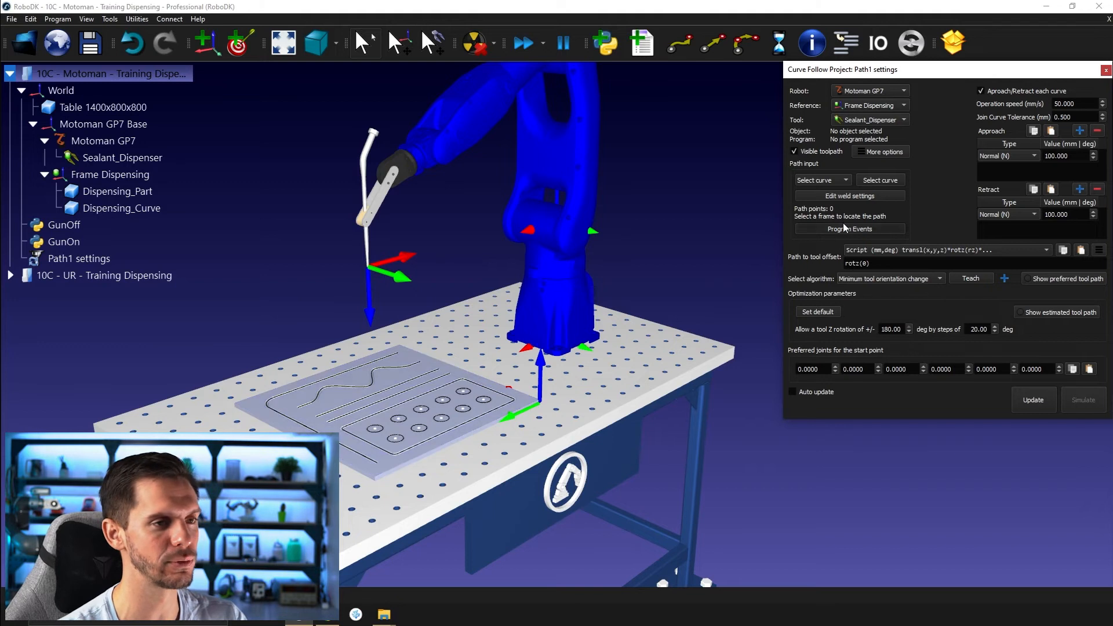
Step: Look over the path's program event settings and close them without changes
{"action": "left_click", "coordinate": [807, 232]}
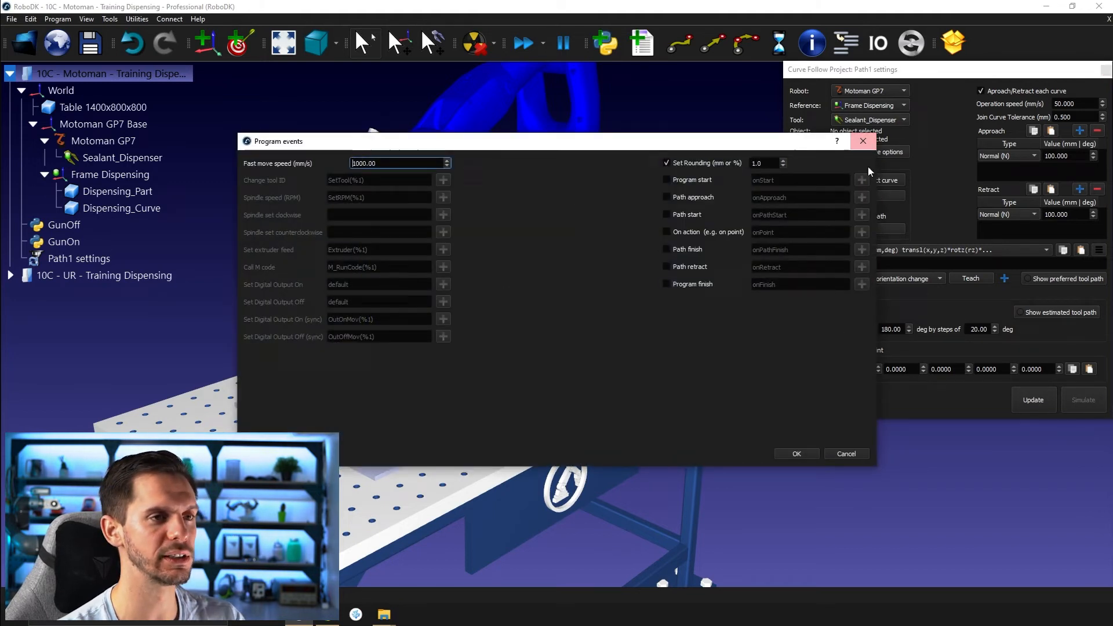
{"action": "left_click_drag", "start_coordinate": [876, 177], "coordinate": [604, 202]}
{"action": "left_click", "coordinate": [591, 140]}
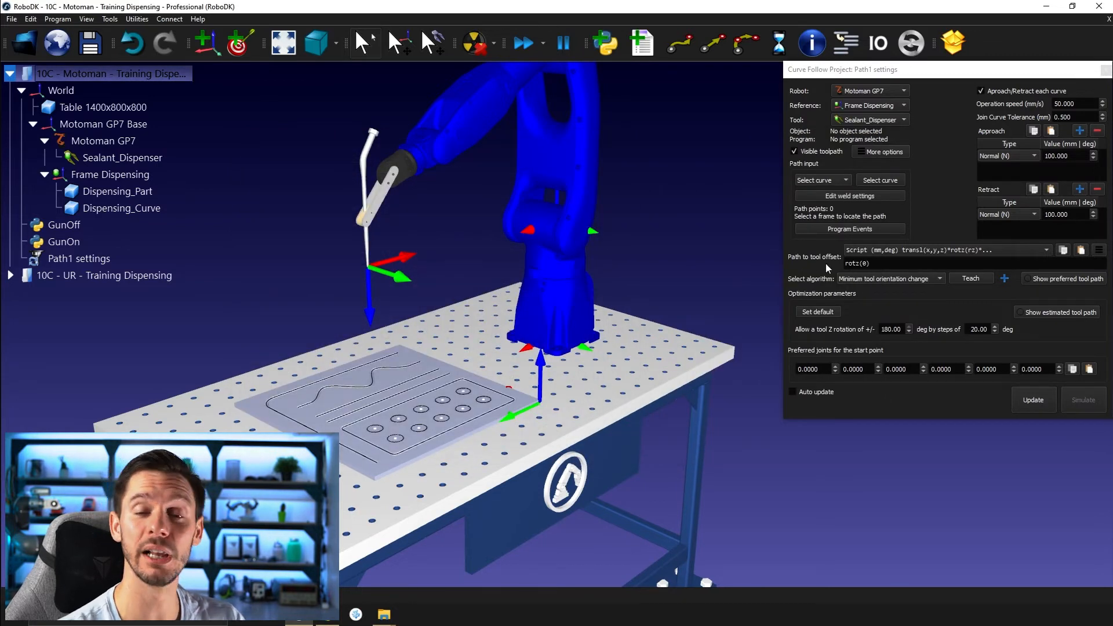
Step: Review the available path algorithms and keep Minimum tool orientation change
{"action": "mouse_move", "coordinate": [826, 263]}
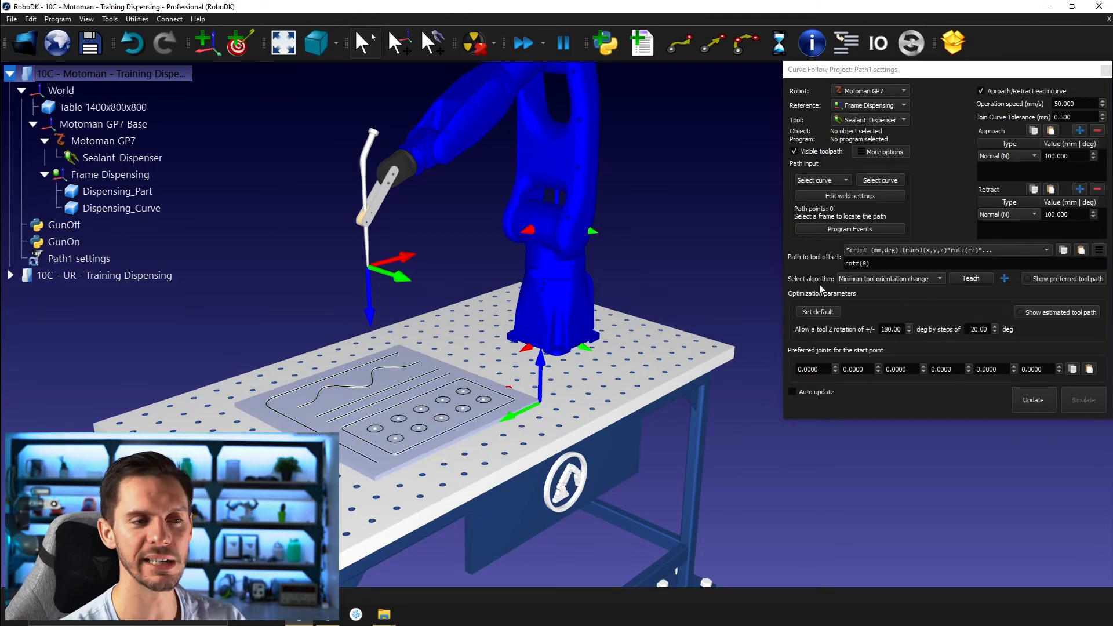
{"action": "left_click", "coordinate": [913, 279]}
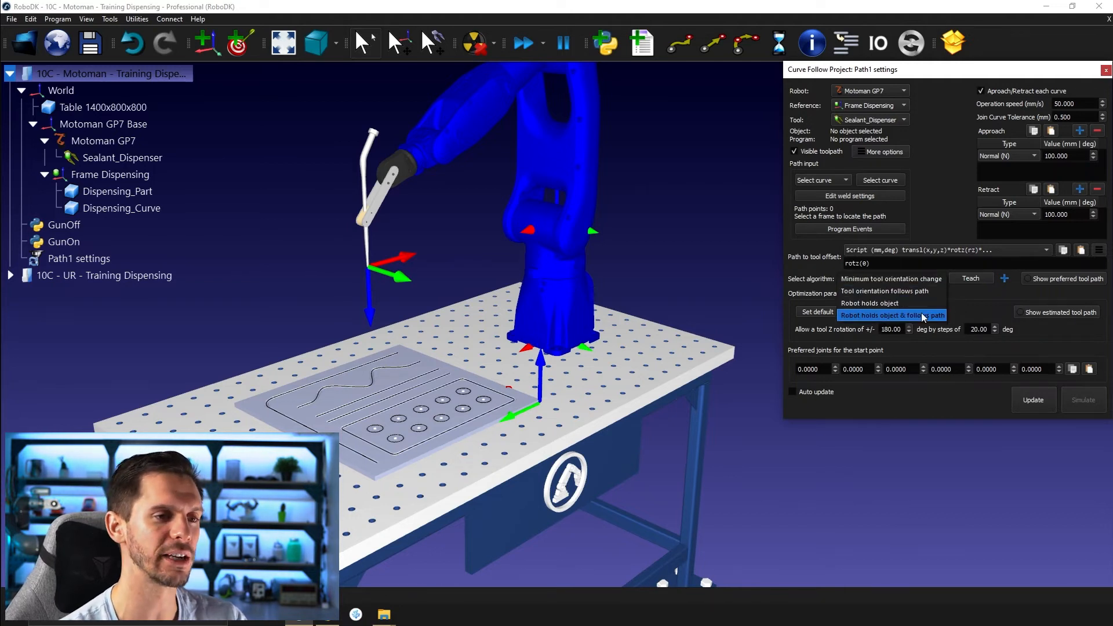
{"action": "left_click", "coordinate": [930, 277]}
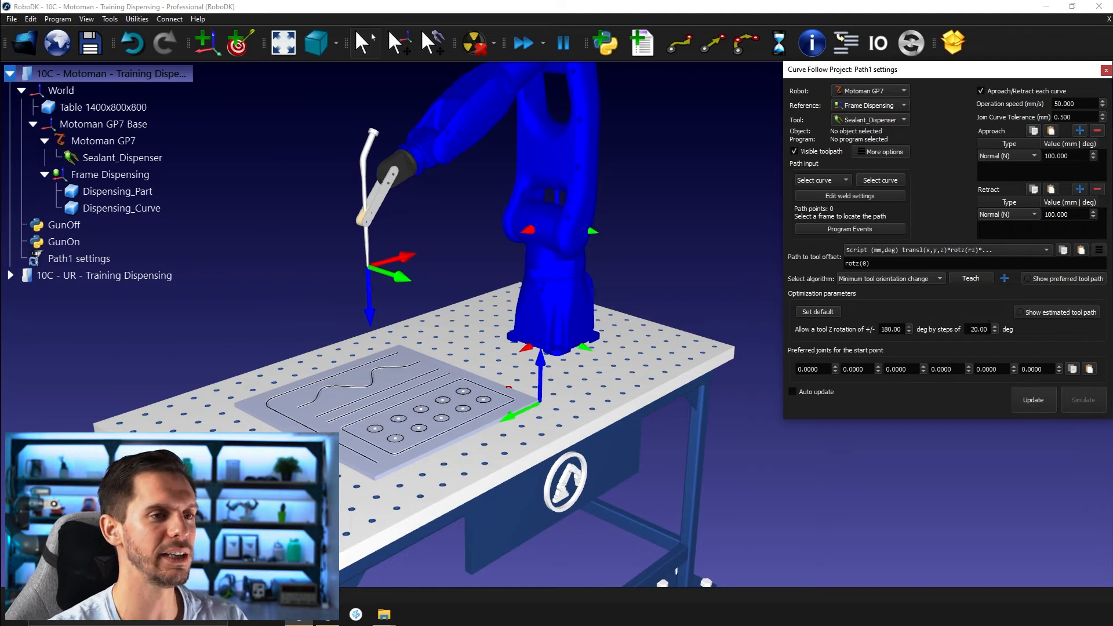
Step: Turn off automatic curve extraction and select the straight curve along the part's front edge as the path input
{"action": "left_click", "coordinate": [882, 179]}
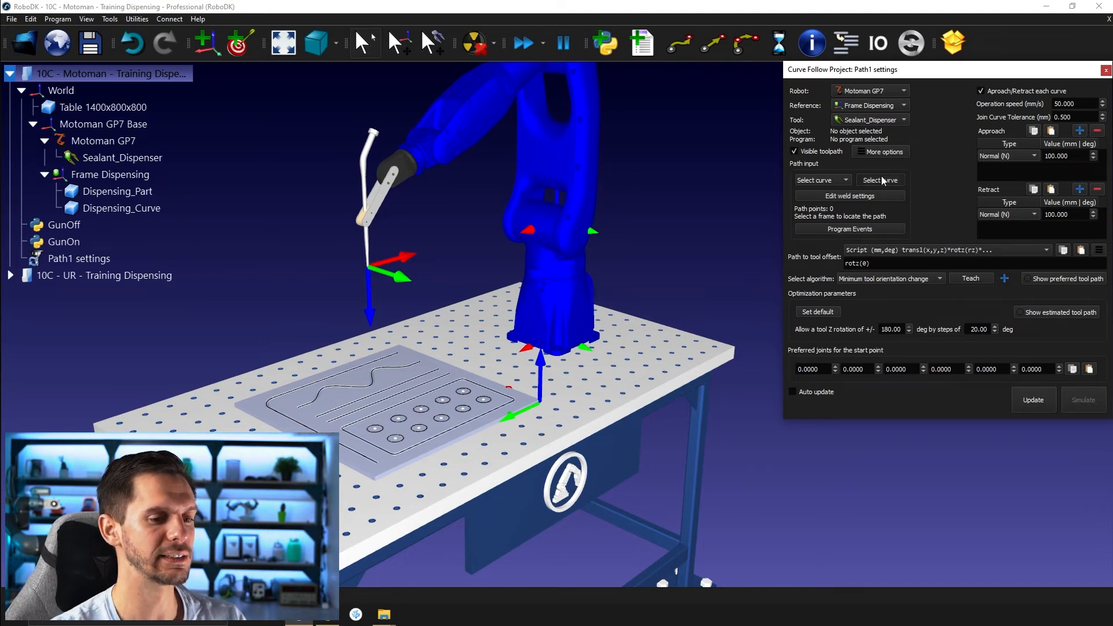
{"action": "middle_click_drag", "start_coordinate": [475, 255], "coordinate": [608, 256]}
{"action": "scroll", "coordinate": [631, 394], "scroll_direction": "up", "scroll_amount": 4}
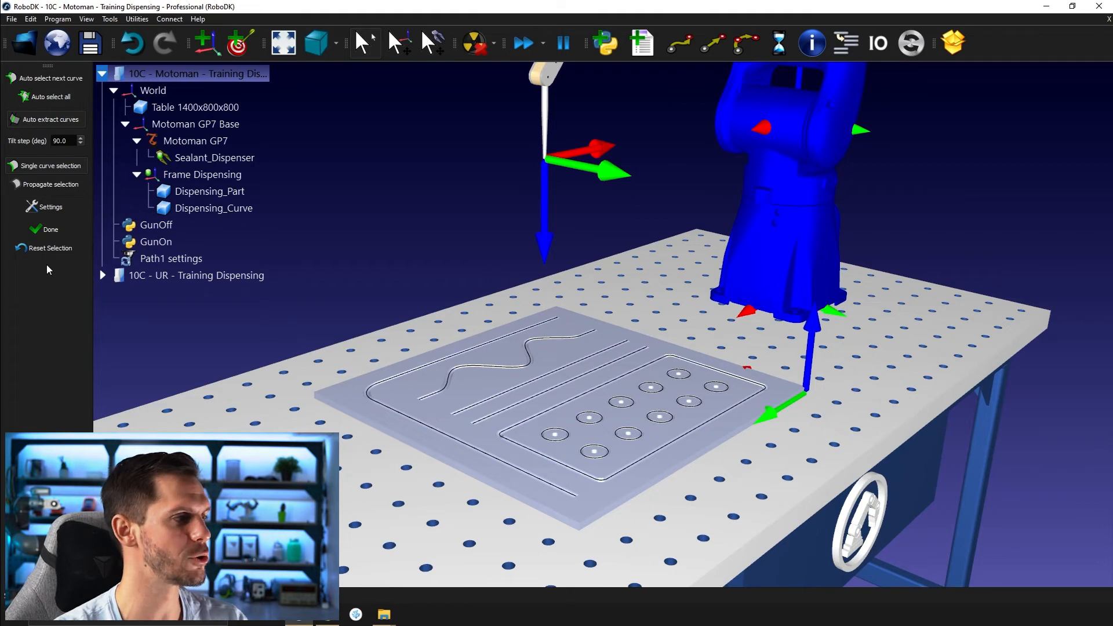
{"action": "left_click", "coordinate": [60, 119]}
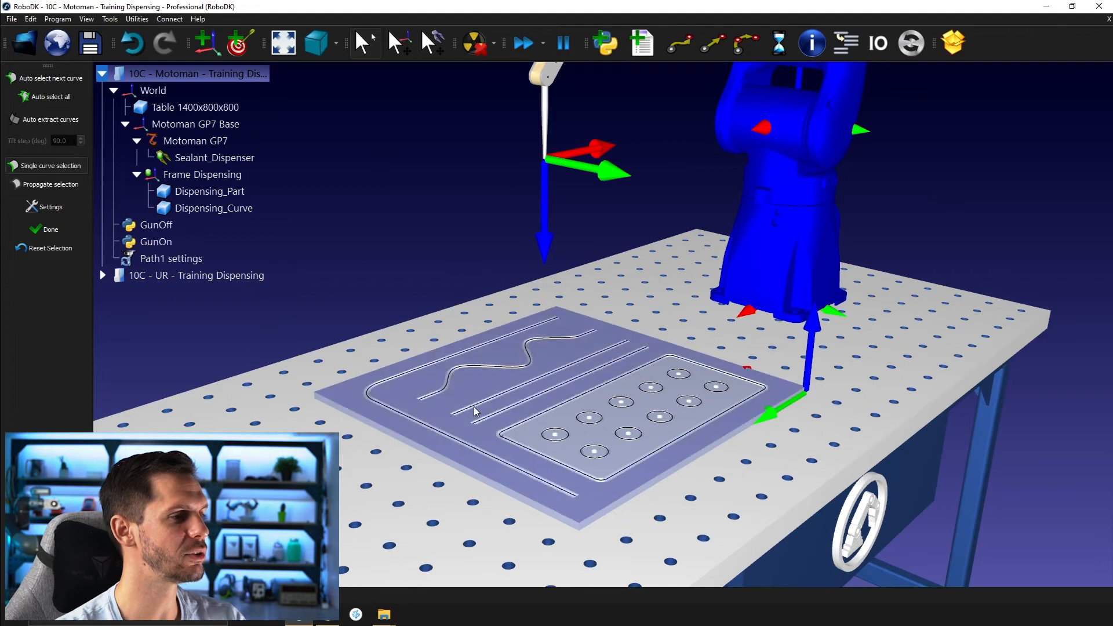
{"action": "left_click", "coordinate": [458, 438]}
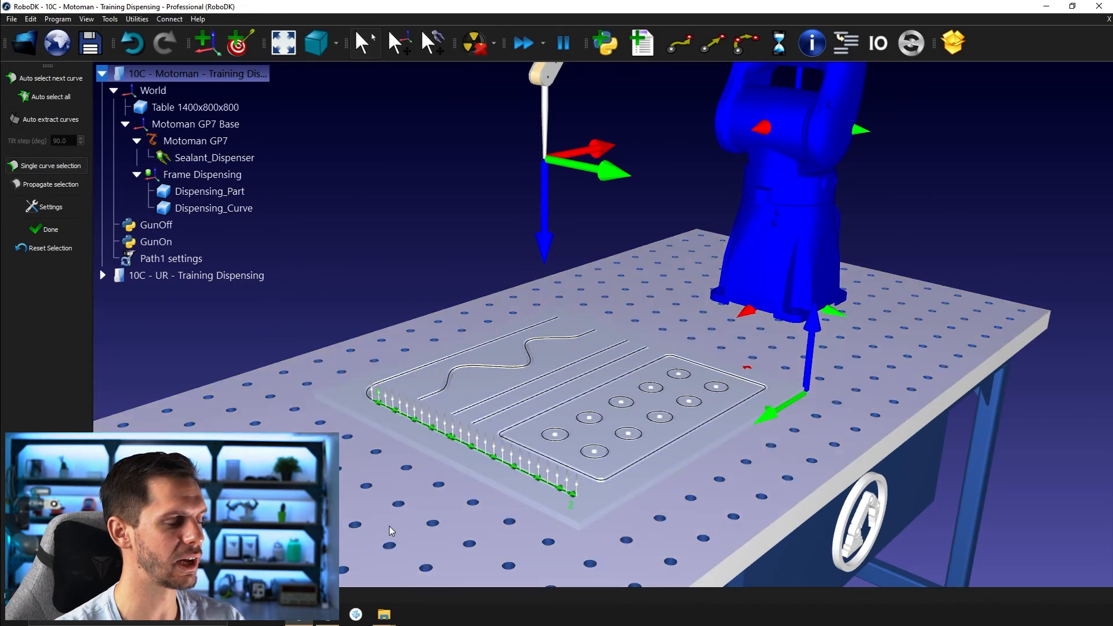
{"action": "scroll", "coordinate": [406, 475], "scroll_direction": "up", "scroll_amount": 5}
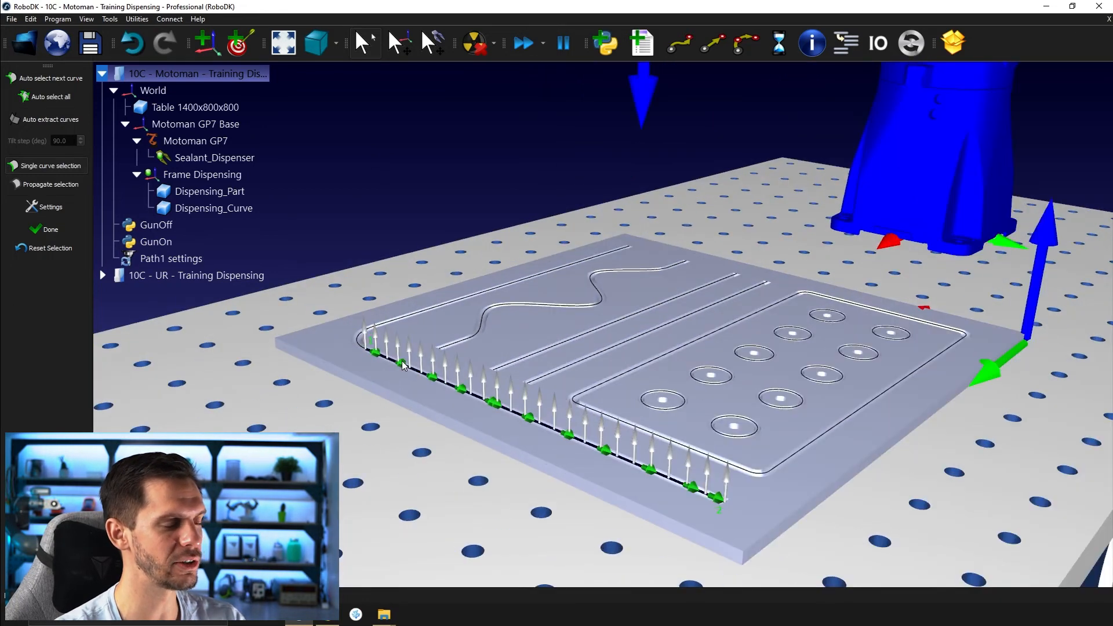
{"action": "left_click", "coordinate": [405, 365]}
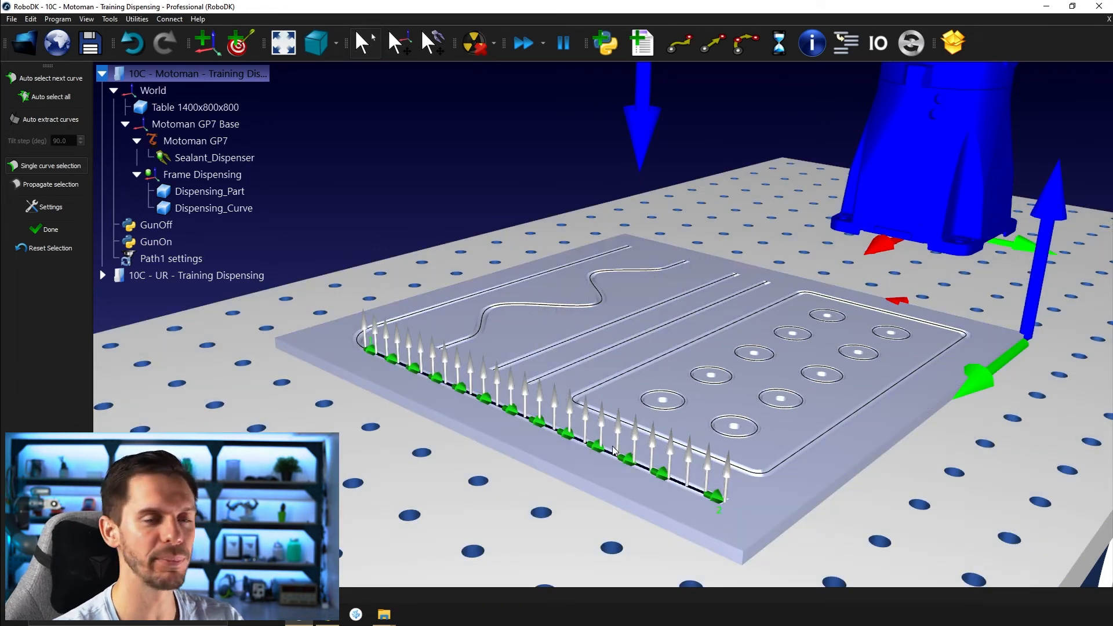
{"action": "left_click", "coordinate": [32, 229]}
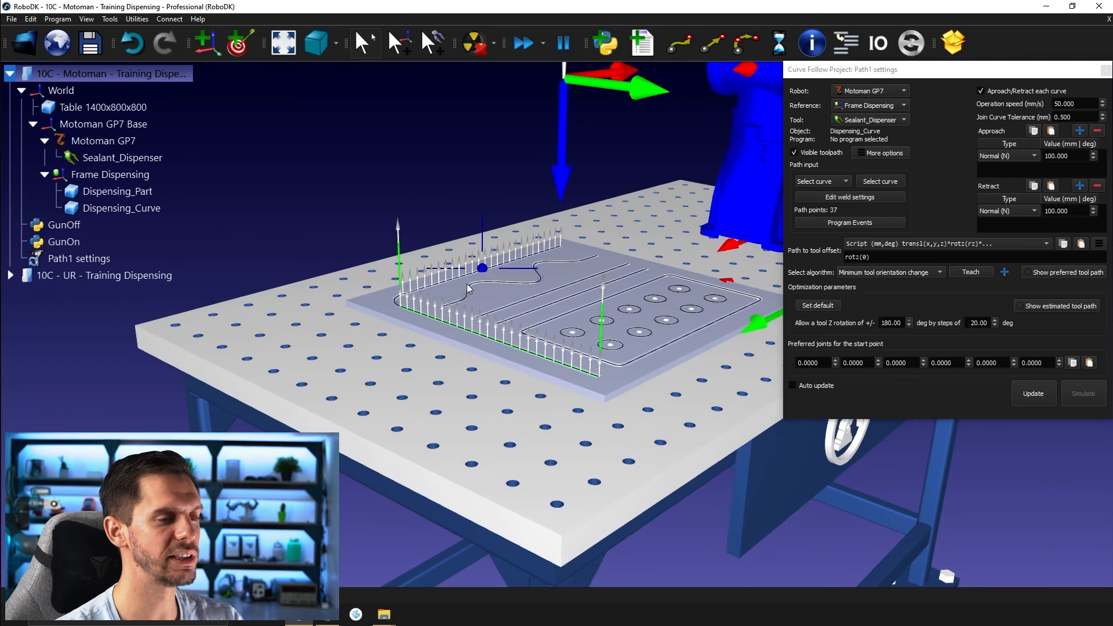
Step: Inspect the toolpath preview on the front curve and highlight Path1 settings in the station tree
{"action": "middle_click_drag", "start_coordinate": [468, 284], "coordinate": [379, 336]}
{"action": "scroll", "coordinate": [378, 338], "scroll_direction": "down", "scroll_amount": 2}
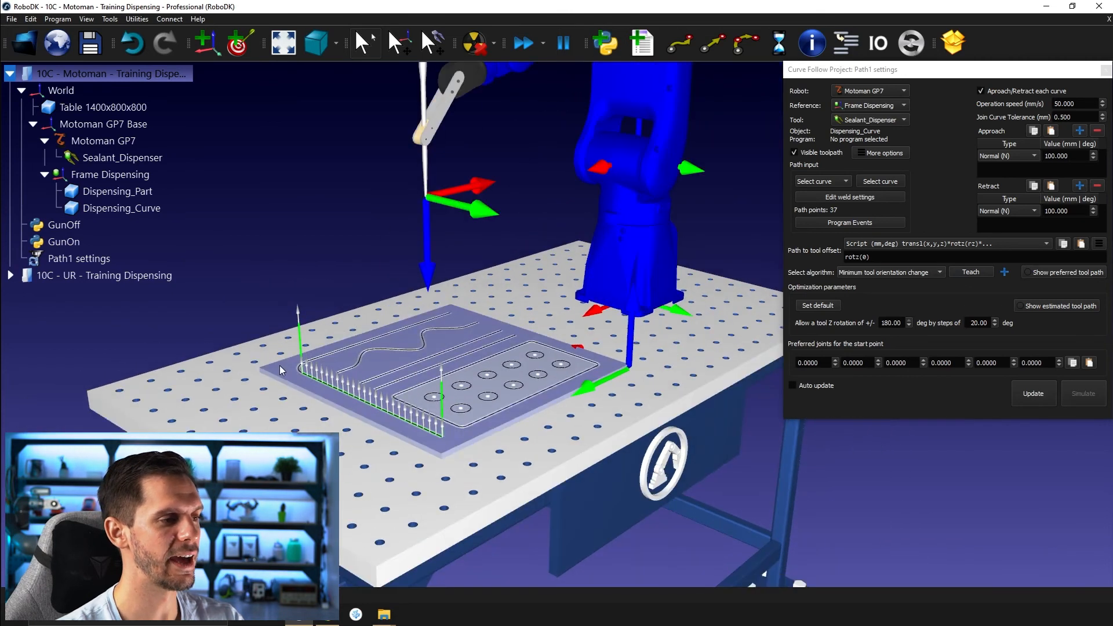
{"action": "middle_click_drag", "start_coordinate": [365, 428], "coordinate": [400, 433]}
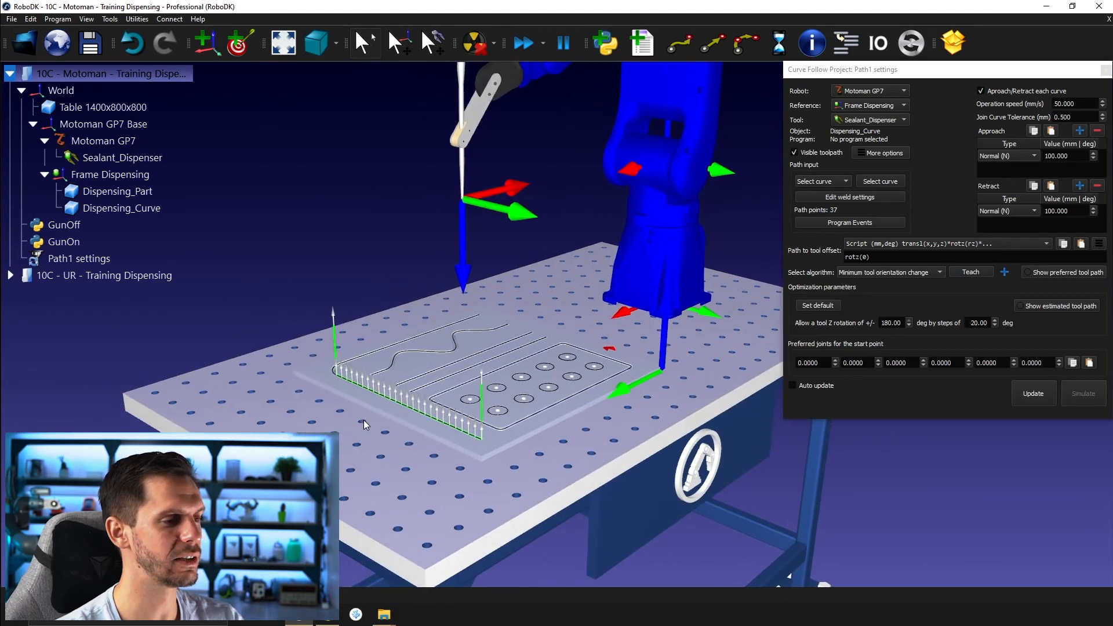
{"action": "left_click", "coordinate": [102, 259]}
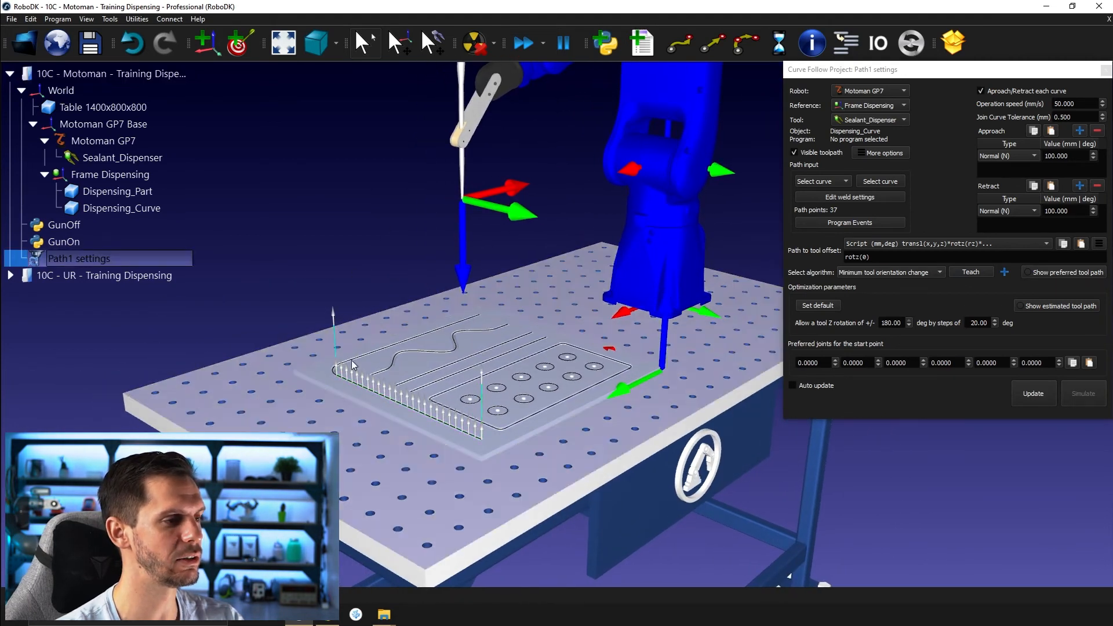
{"action": "left_click", "coordinate": [365, 197]}
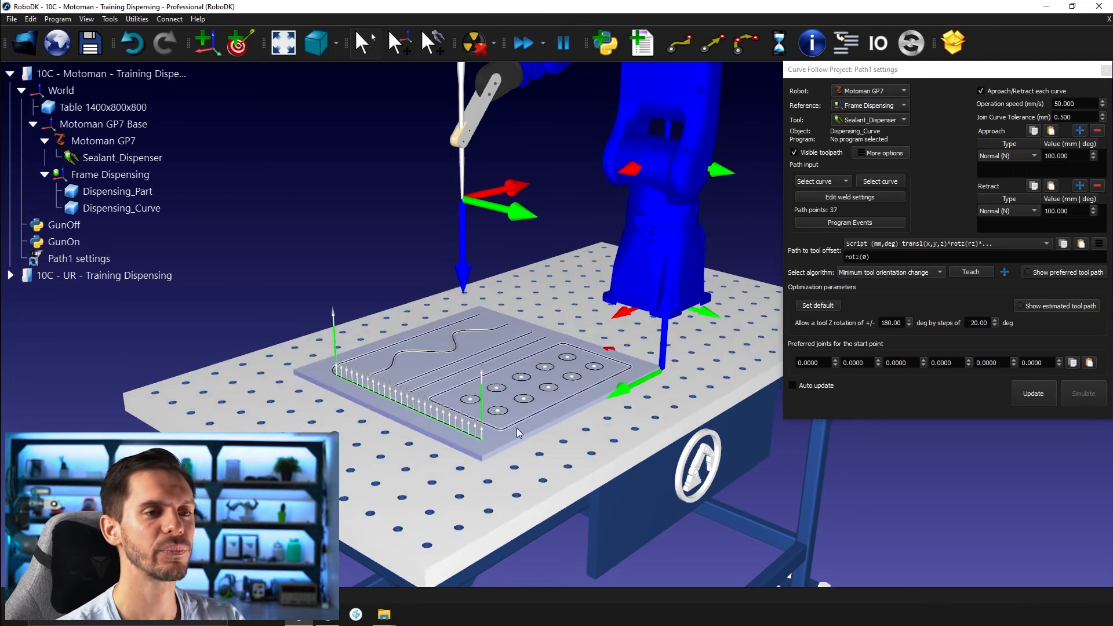
Step: Update the Path1 curve follow project to generate its robot program and simulate the dispensing motion along the front curve
{"action": "left_click", "coordinate": [1032, 395]}
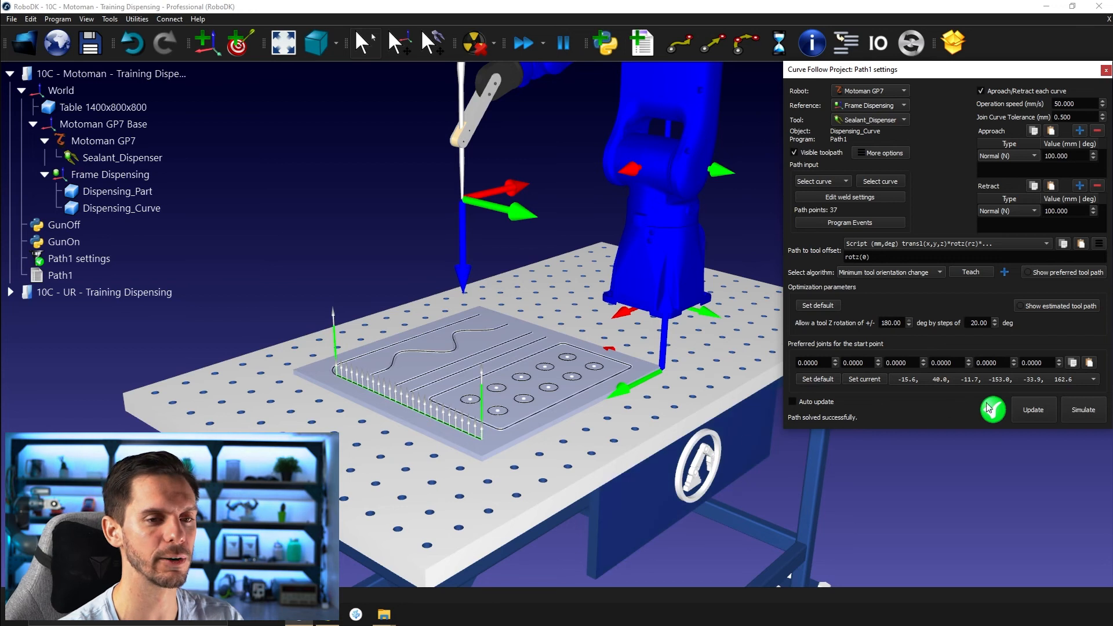
{"action": "left_click", "coordinate": [1088, 411]}
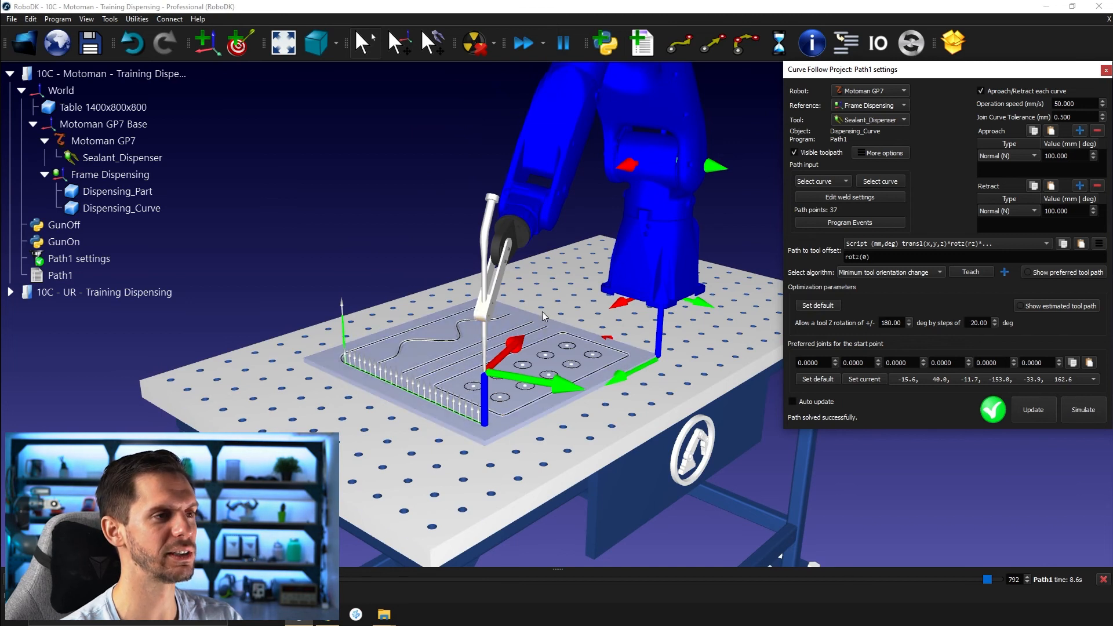
Step: Move the Motoman GP7 back to its home position and close the Path1 settings
{"action": "right_click", "coordinate": [571, 110]}
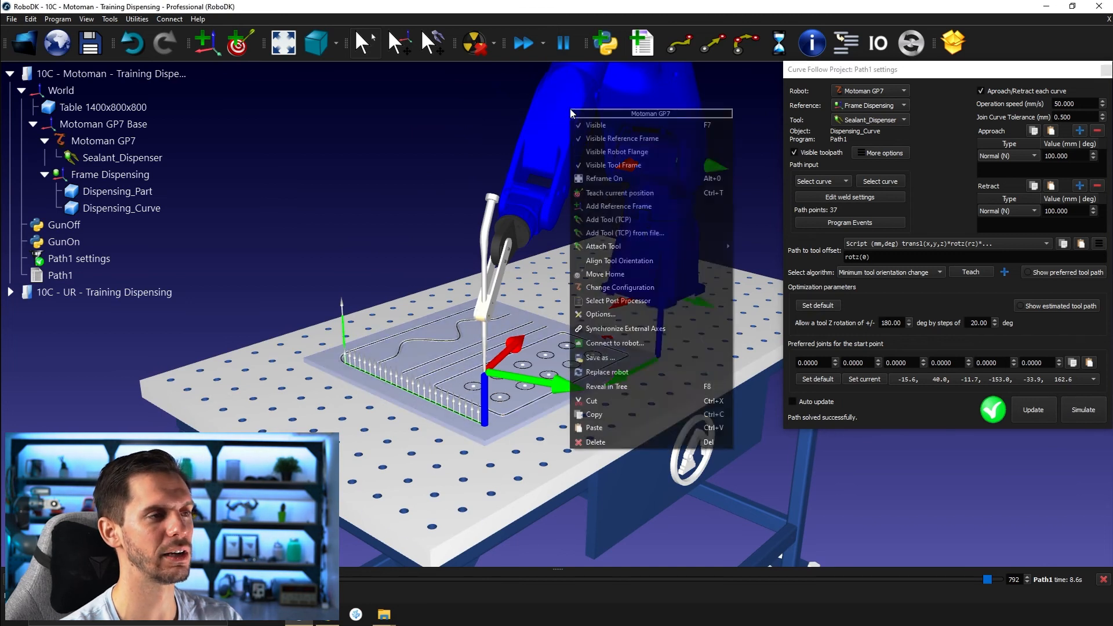
{"action": "left_click", "coordinate": [631, 274]}
{"action": "left_click_drag", "start_coordinate": [603, 255], "coordinate": [507, 254]}
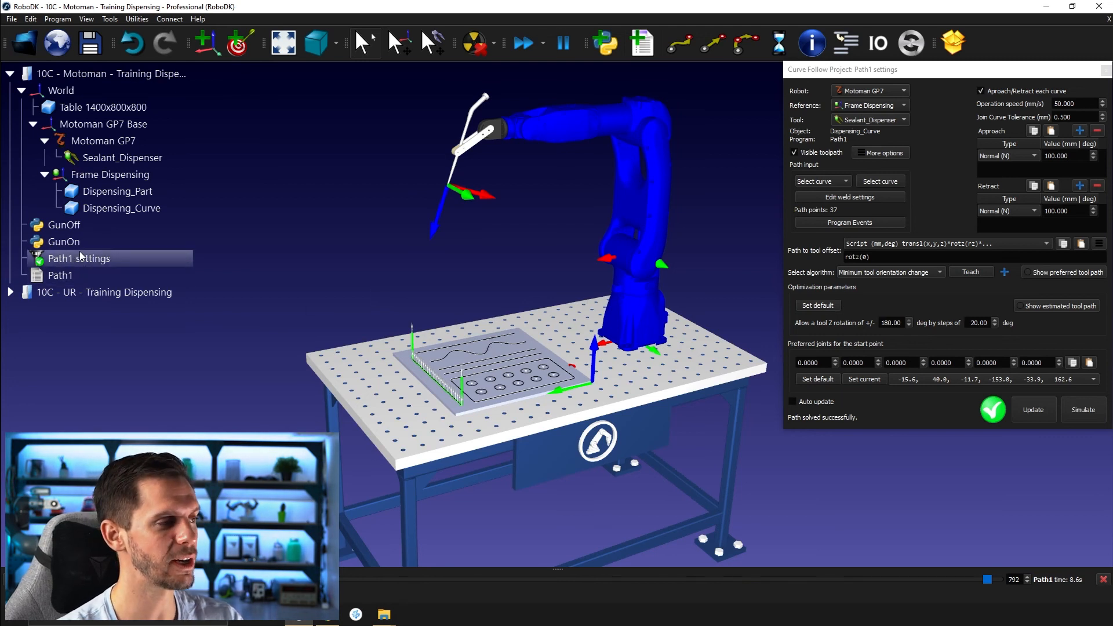
{"action": "left_click", "coordinate": [1106, 70]}
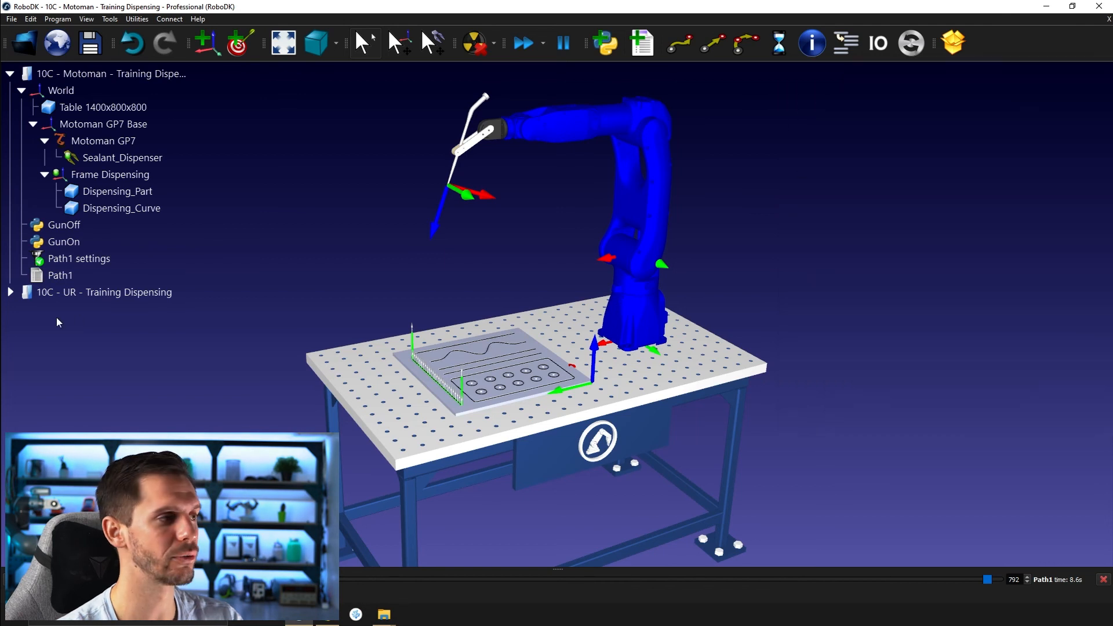
Step: Reopen the Path1 settings from the station tree to view them and close them without changes
{"action": "double_click", "coordinate": [40, 265]}
{"action": "left_click_drag", "start_coordinate": [819, 293], "coordinate": [1009, 89]}
{"action": "left_click", "coordinate": [1037, 87]}
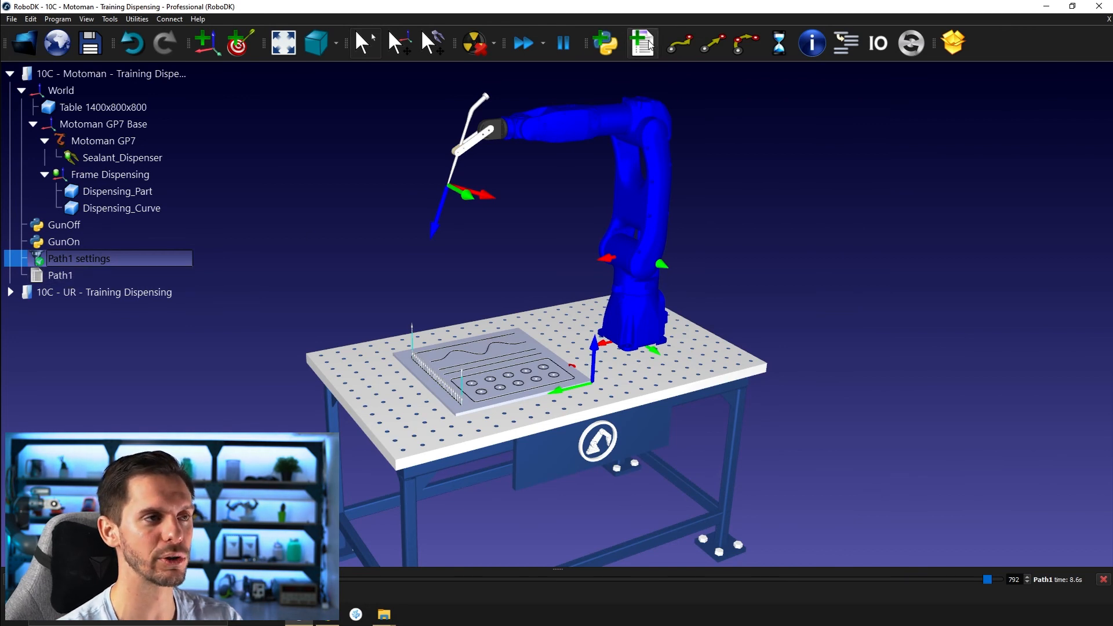
Step: Run the generated Path1 program and look over its available program options without choosing any
{"action": "double_click", "coordinate": [79, 276]}
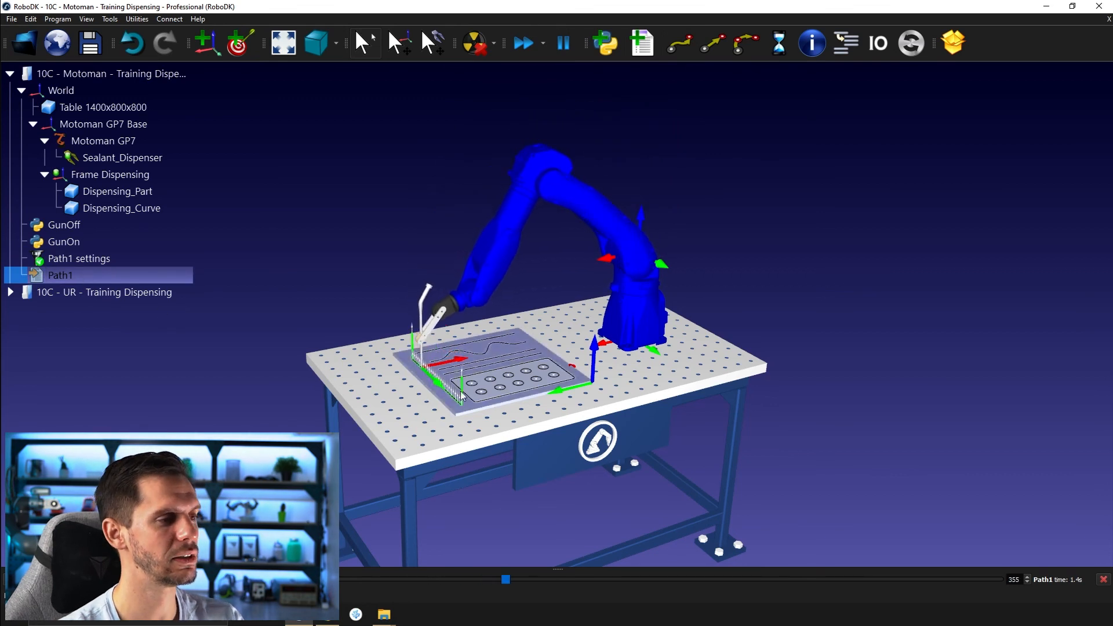
{"action": "right_click", "coordinate": [111, 273]}
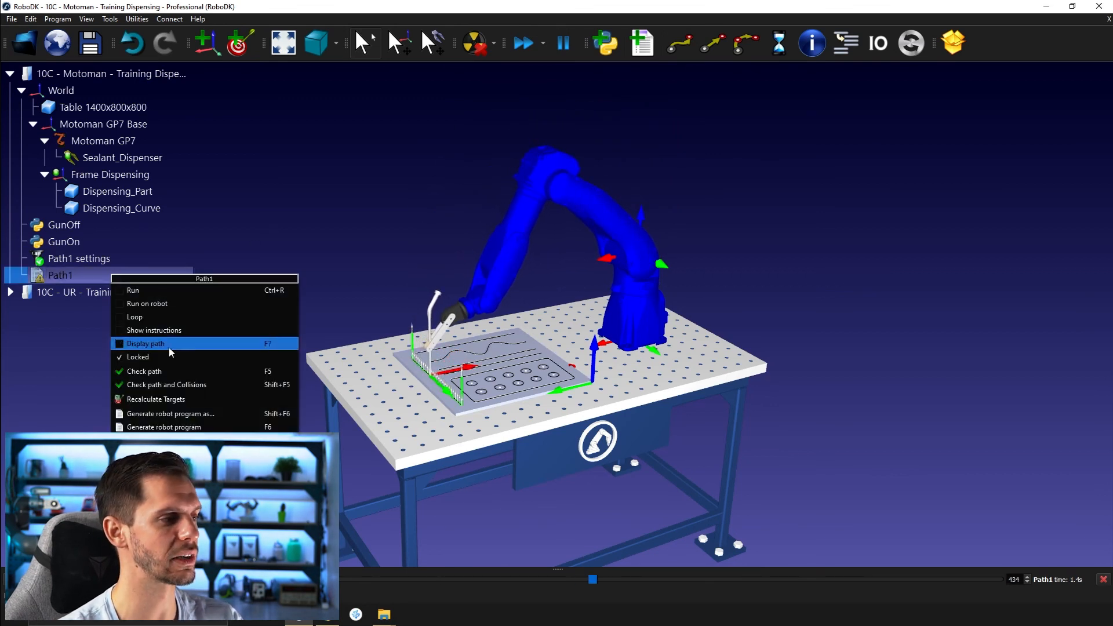
{"action": "left_click", "coordinate": [319, 232]}
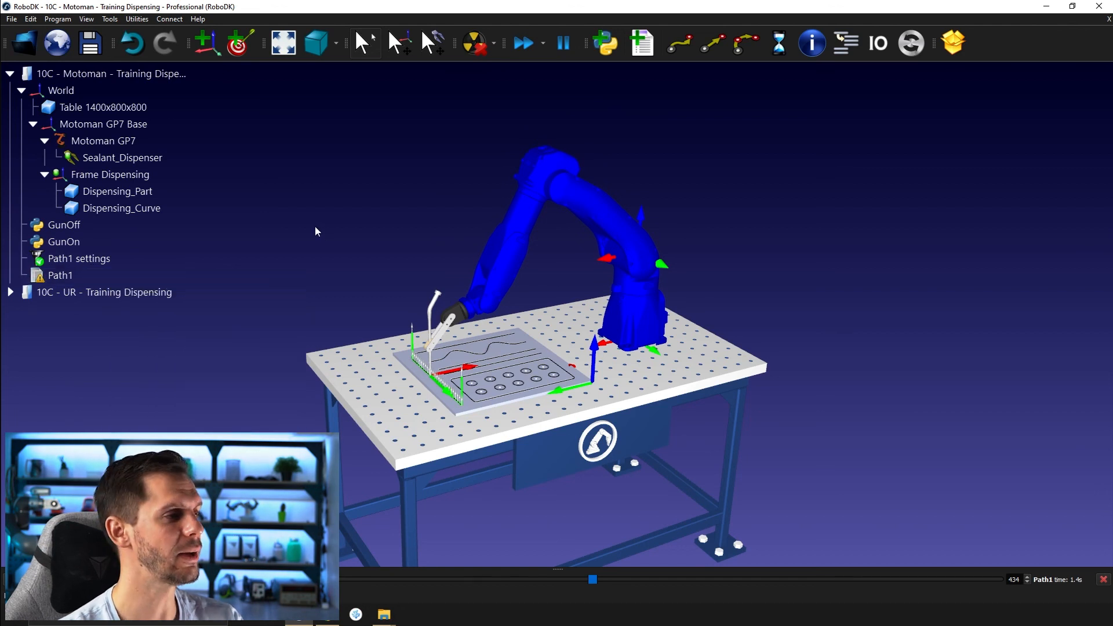